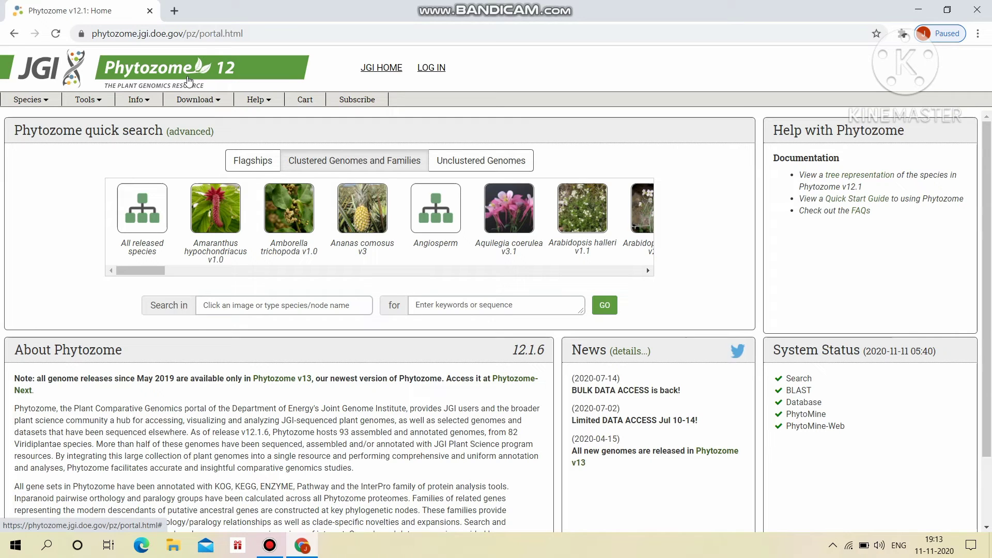
- Browse the species genome list and the Tools and Download menus, then close the Download menu
click(44, 101)
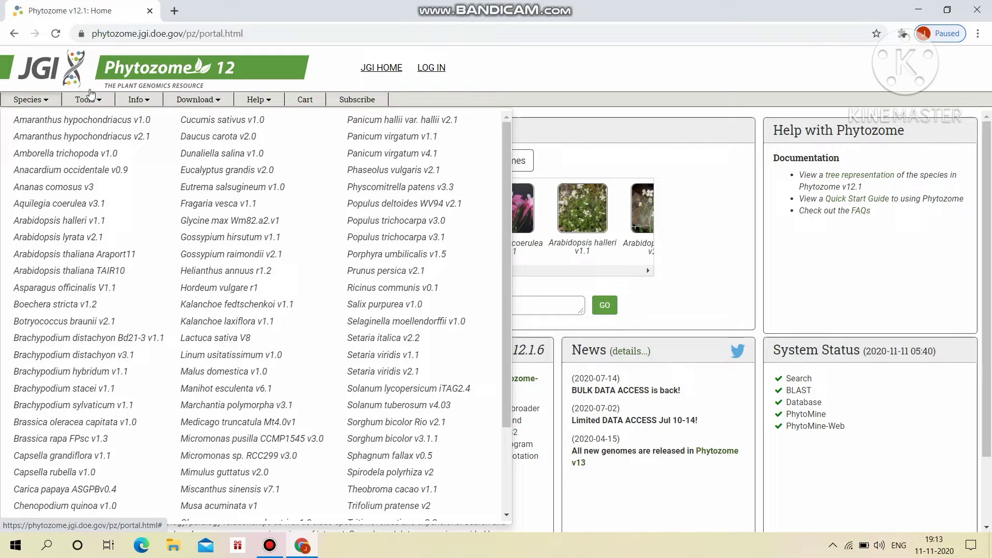
click(98, 102)
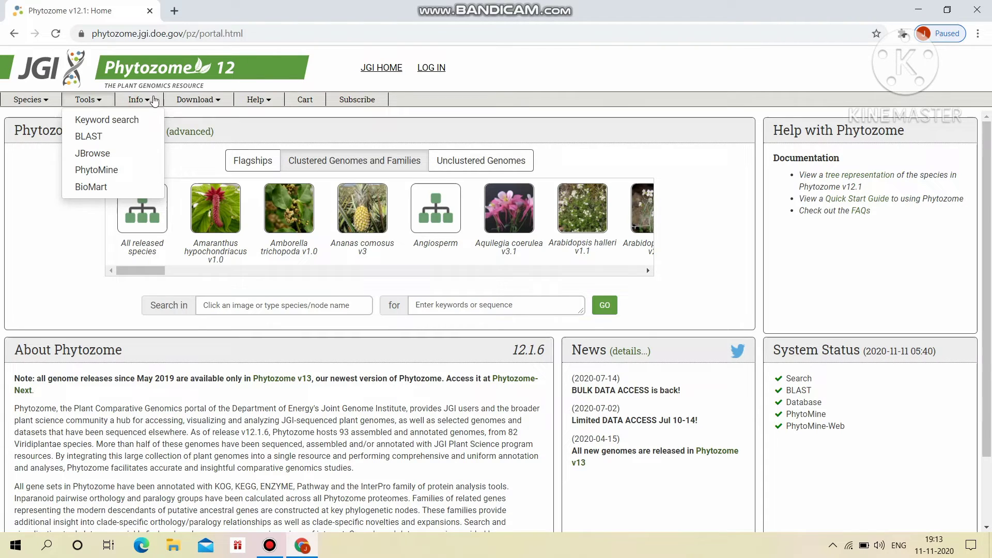
click(211, 99)
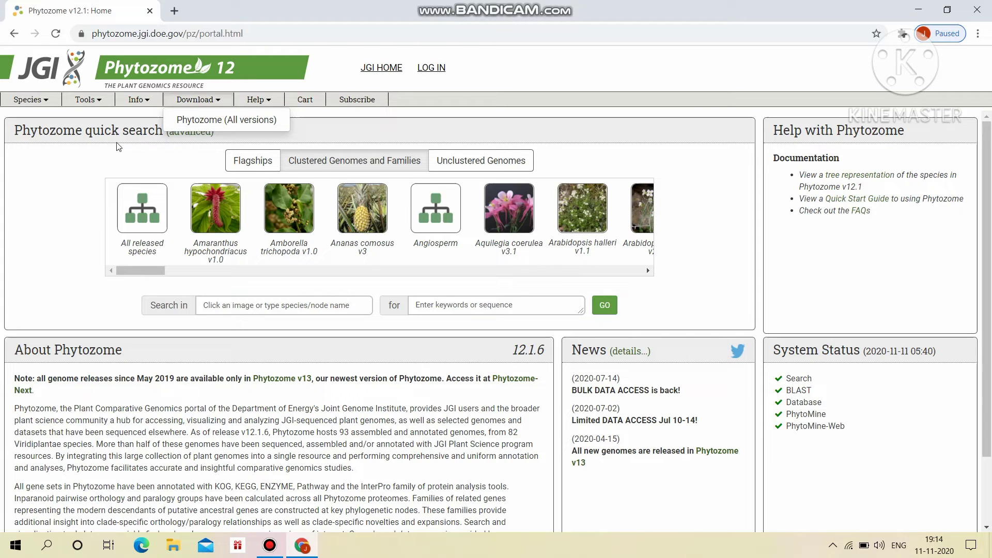
click(102, 138)
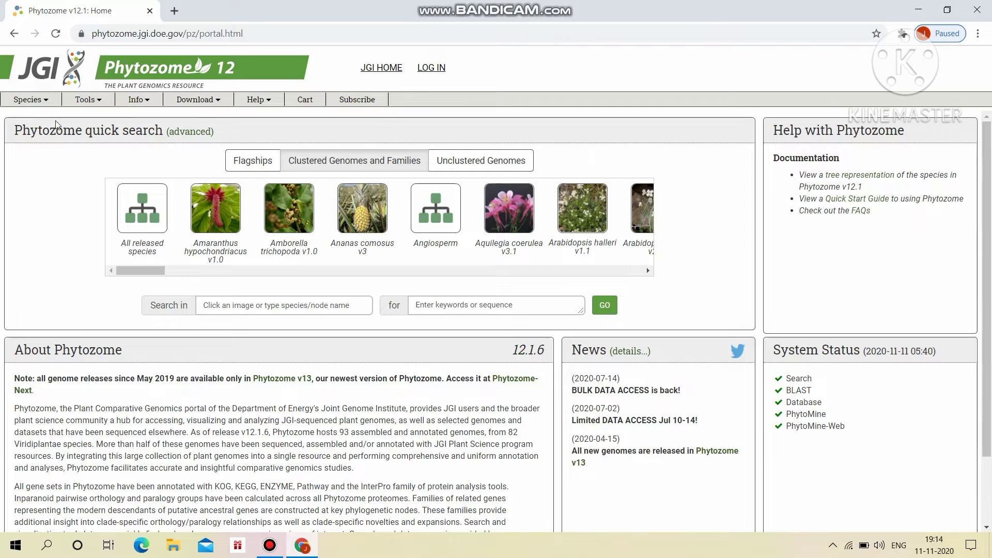
- Compare the Flagship, Clustered and Unclustered genome tabs, ending on Clustered Genomes and Families
click(254, 166)
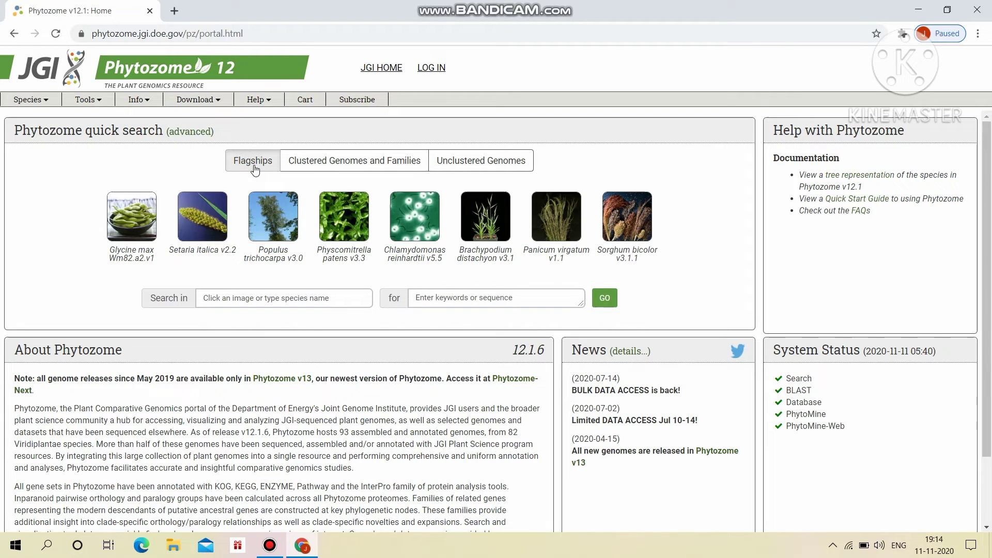
click(318, 165)
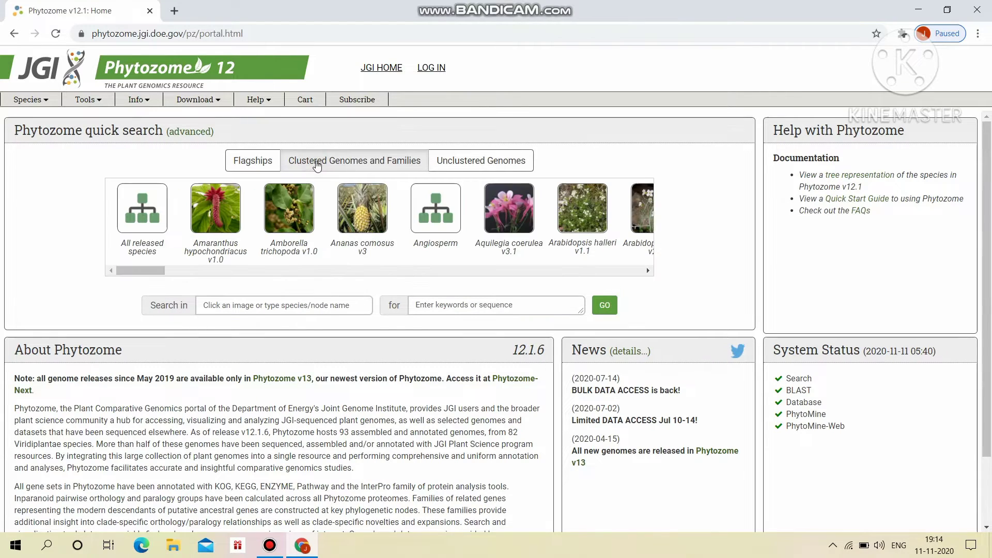
click(448, 166)
click(369, 166)
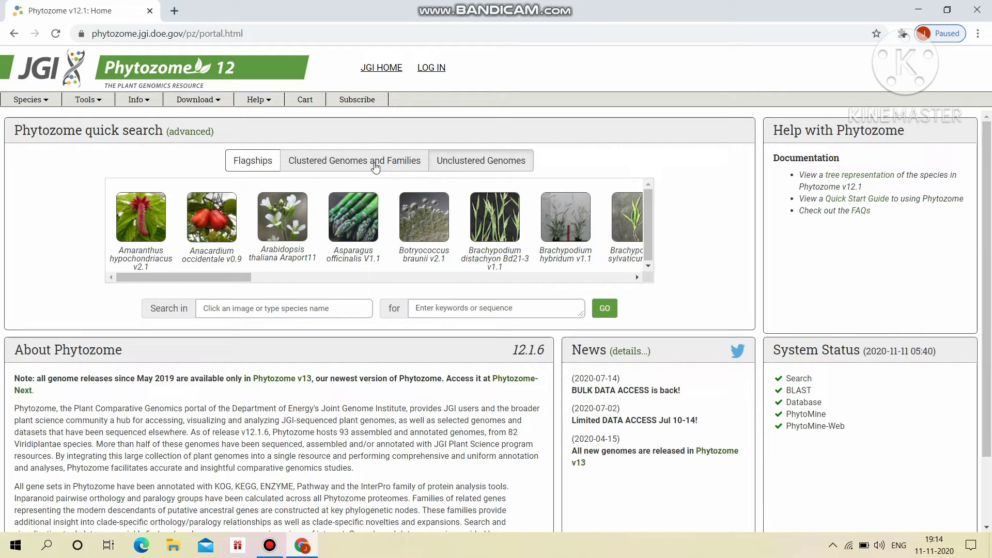
- Choose Sorghum bicolor v3.1.1 as the search species and enter the keyword 'waxy'
click(262, 305)
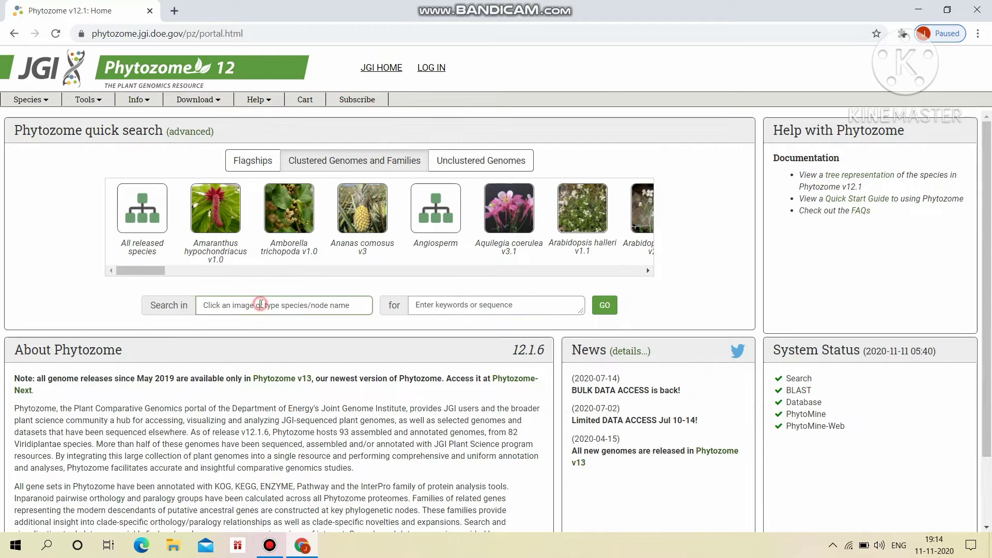
text(sor)
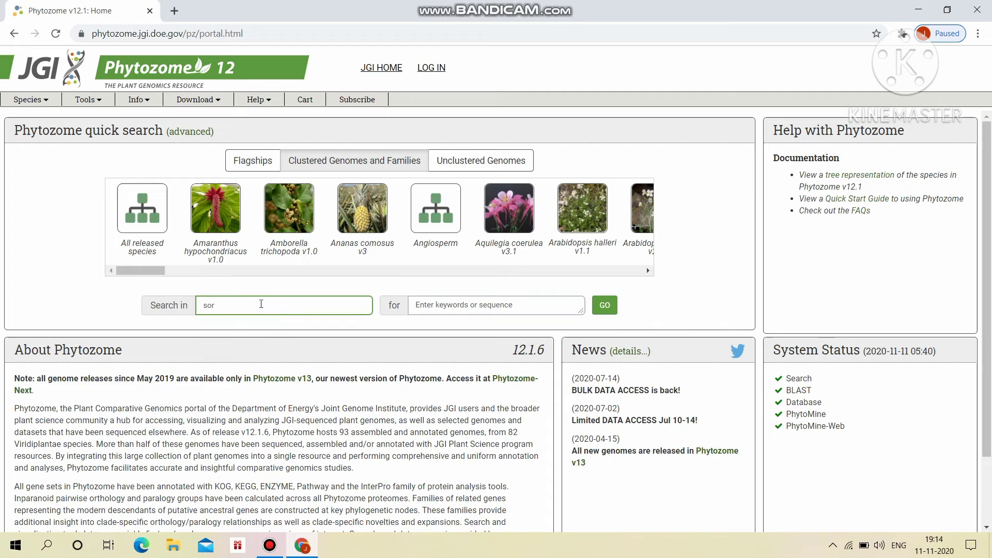
text(ghum)
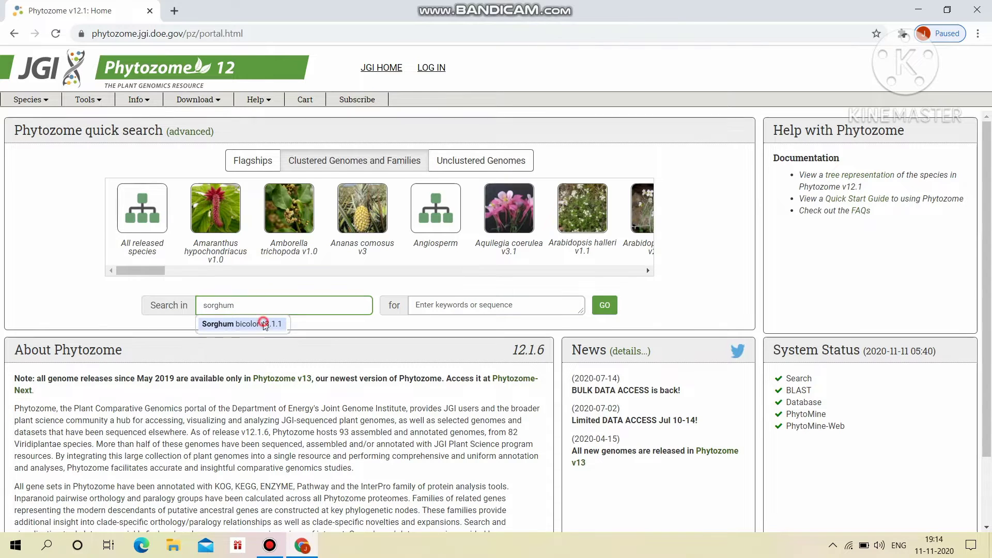
click(262, 323)
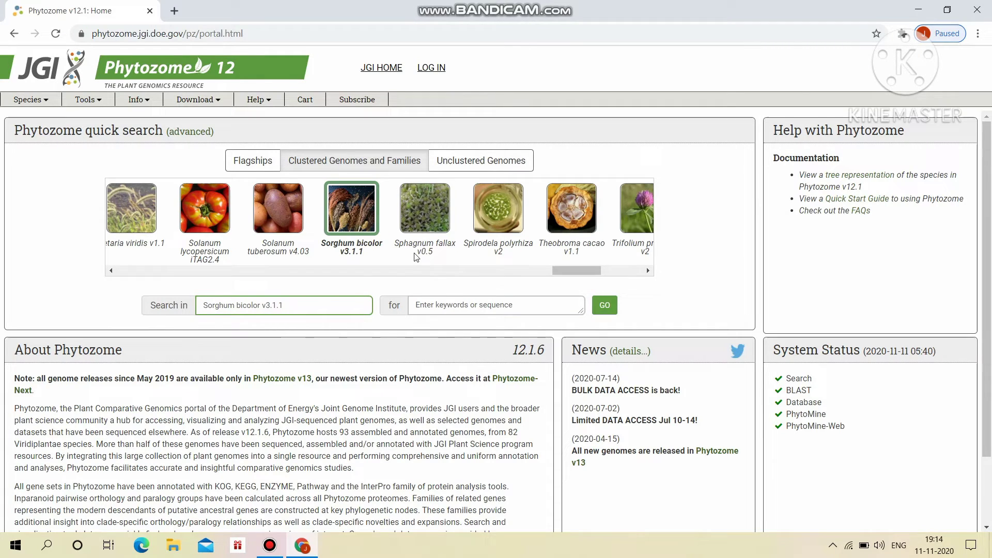
click(457, 310)
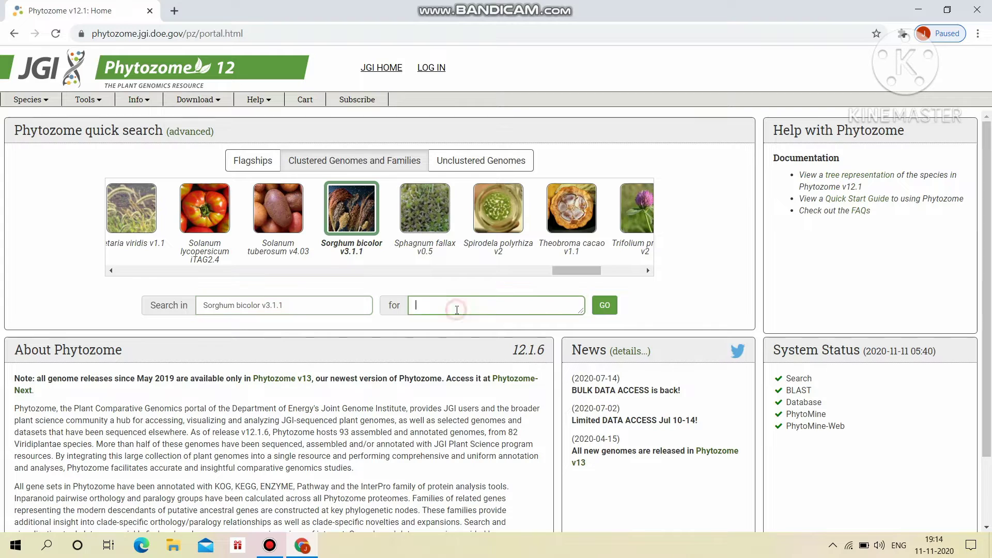
text(waxy)
- Run the waxy search, review the matched ontology terms, then return to the gene list
click(605, 306)
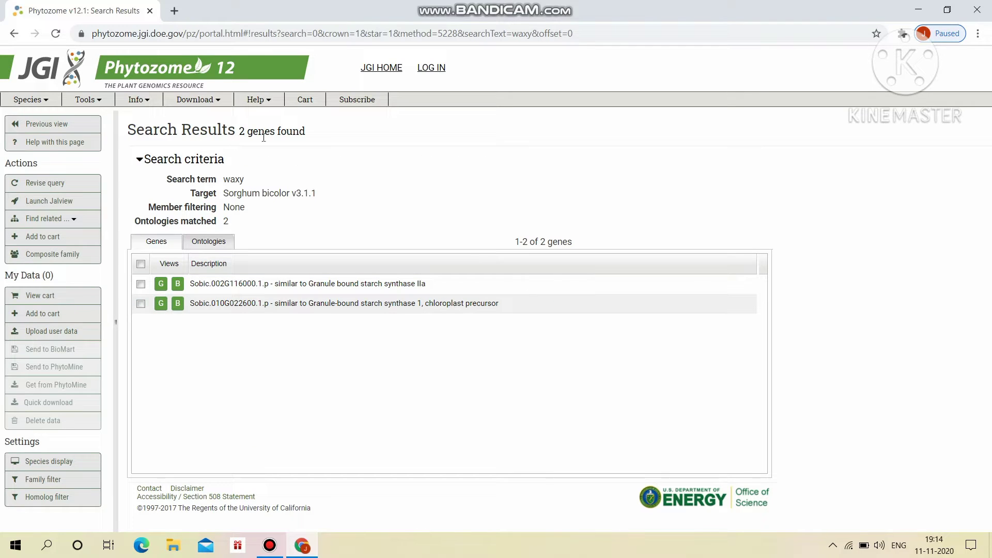
click(208, 244)
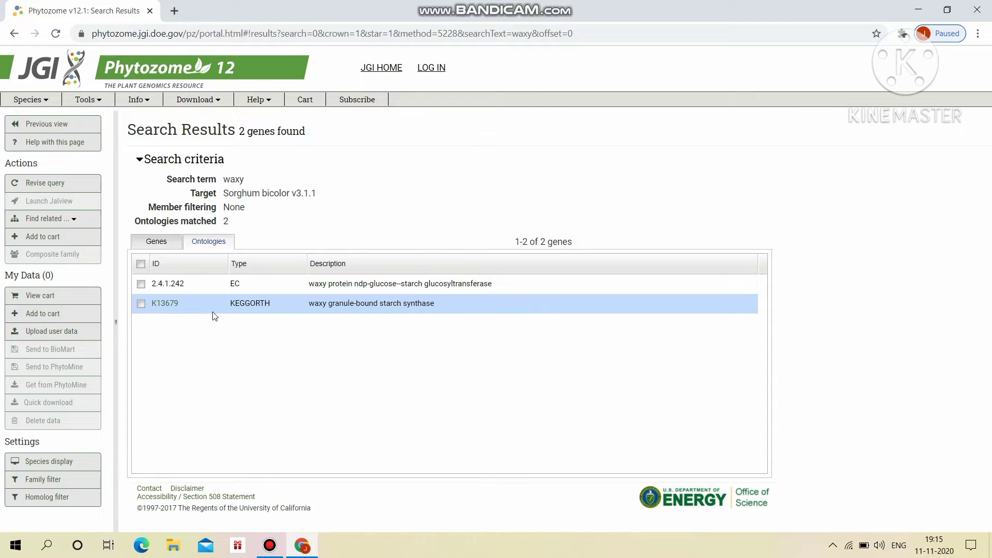
click(157, 243)
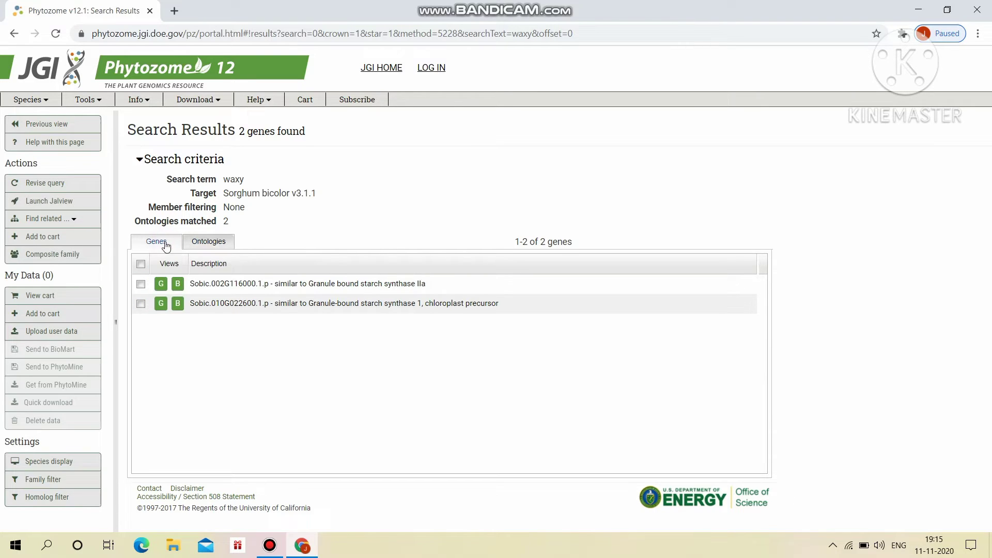
- Open the Sobic.010G022600 gene page and view its genomic layout and sequences
click(162, 304)
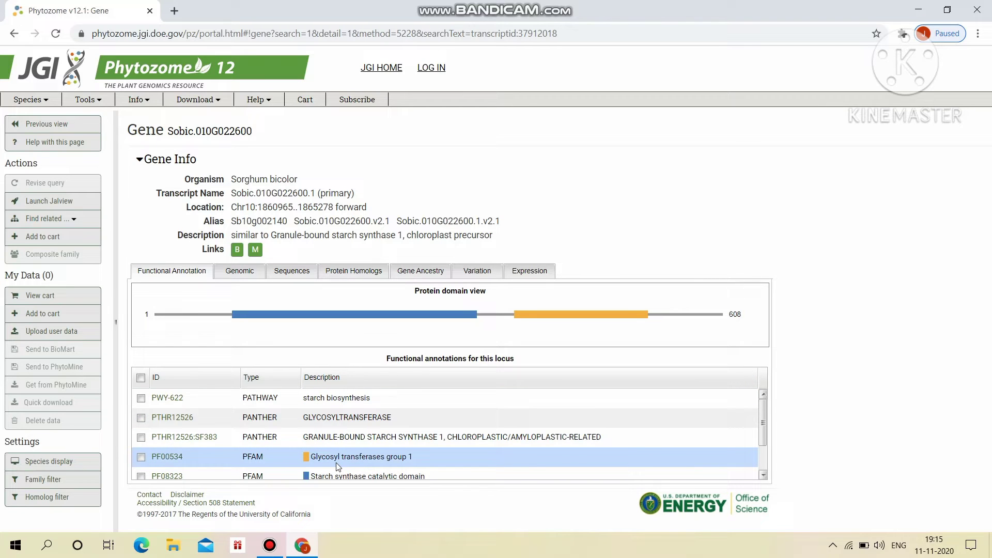
click(245, 270)
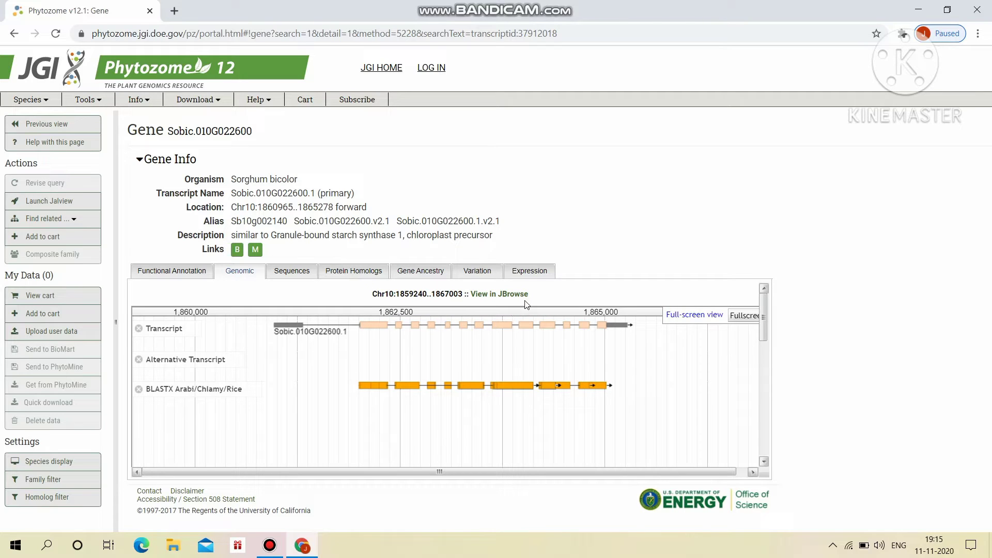
click(304, 277)
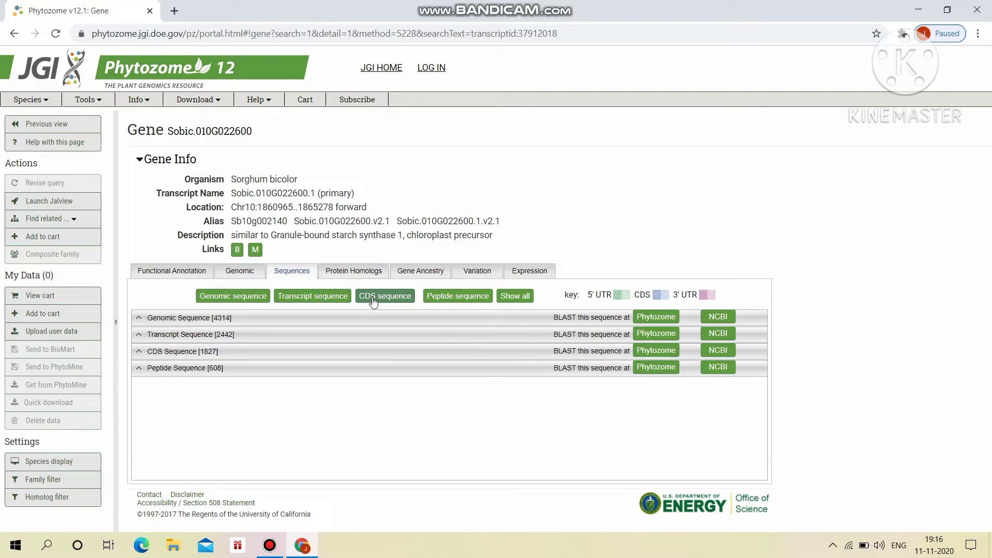
click(401, 302)
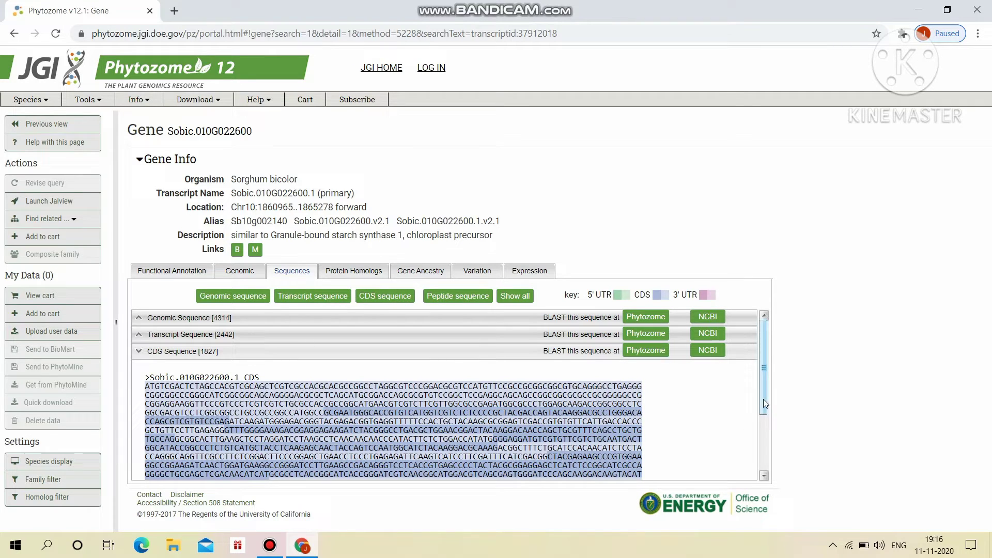
drag(764, 399, 778, 466)
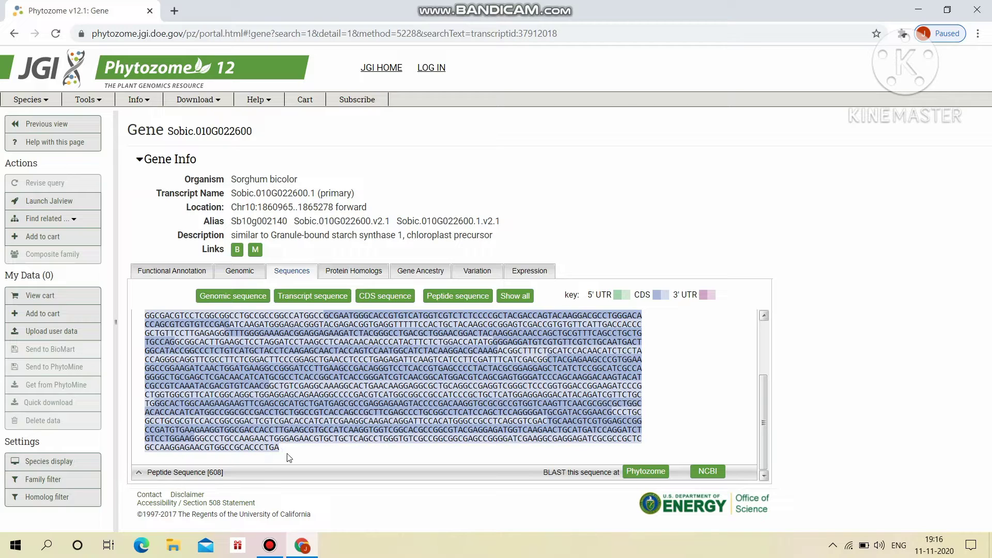
click(765, 404)
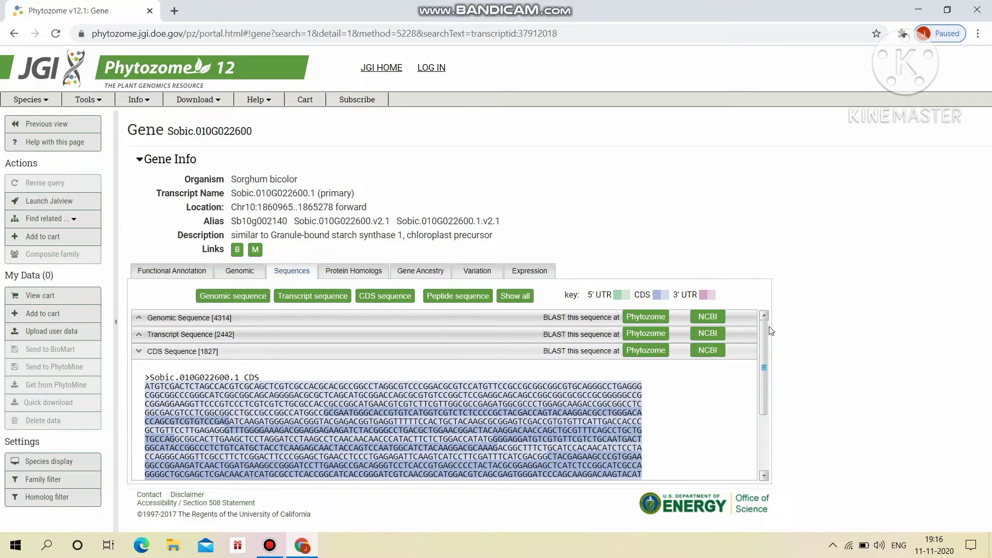
click(141, 353)
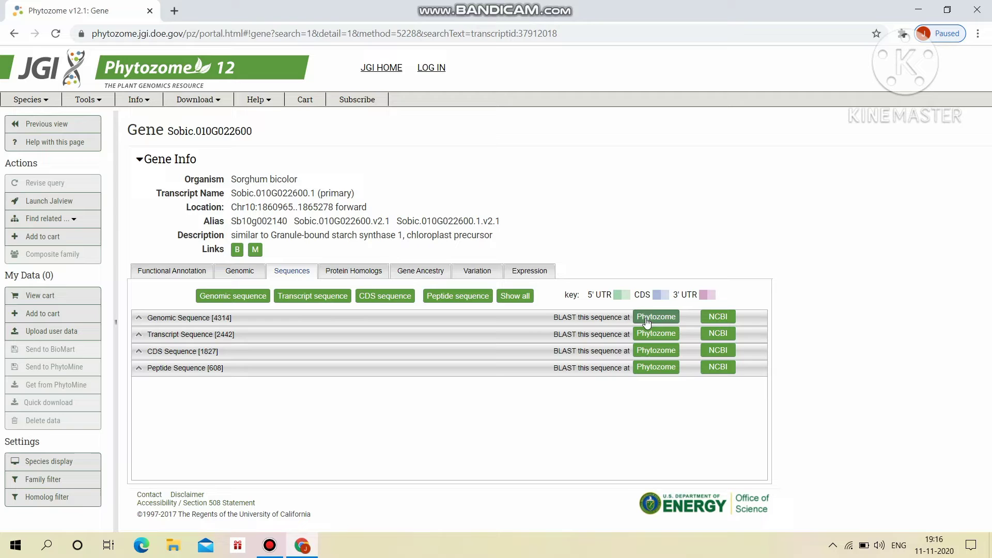
- Review Sobic.010G022600's protein homologs and gene ancestry, then show its variants
click(369, 273)
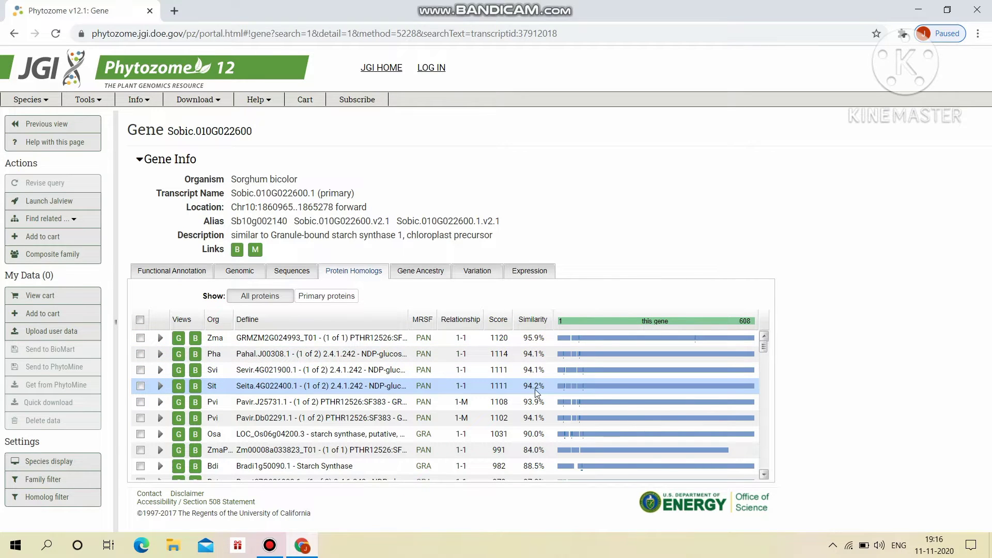
click(440, 274)
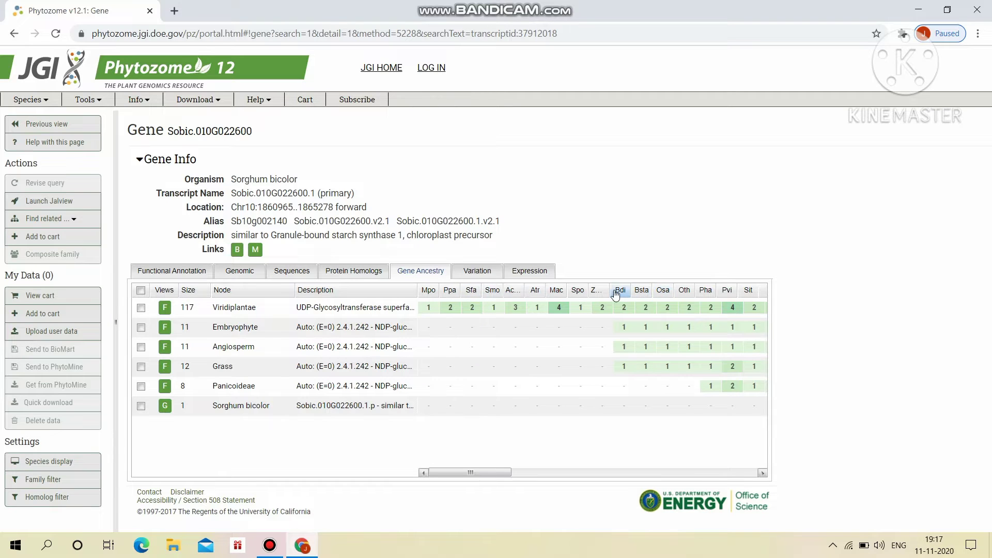
click(487, 277)
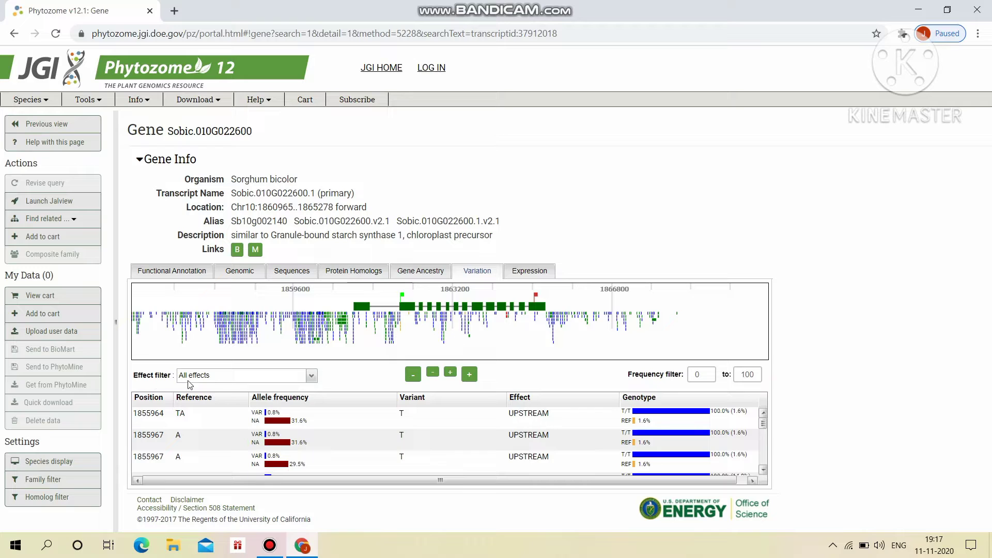
- Filter the variants to INTRON effects only, then show the gene's FPKM expression values
click(311, 375)
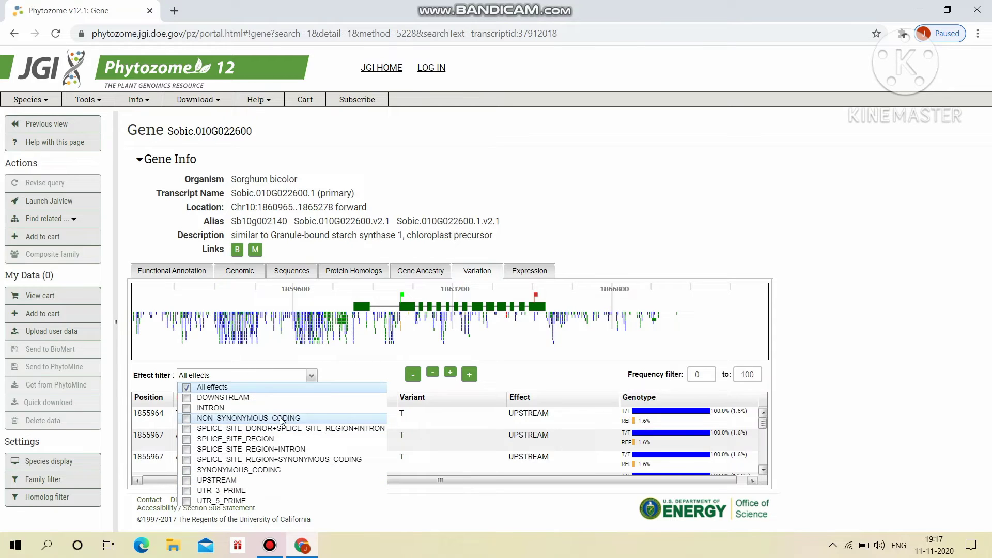
click(186, 408)
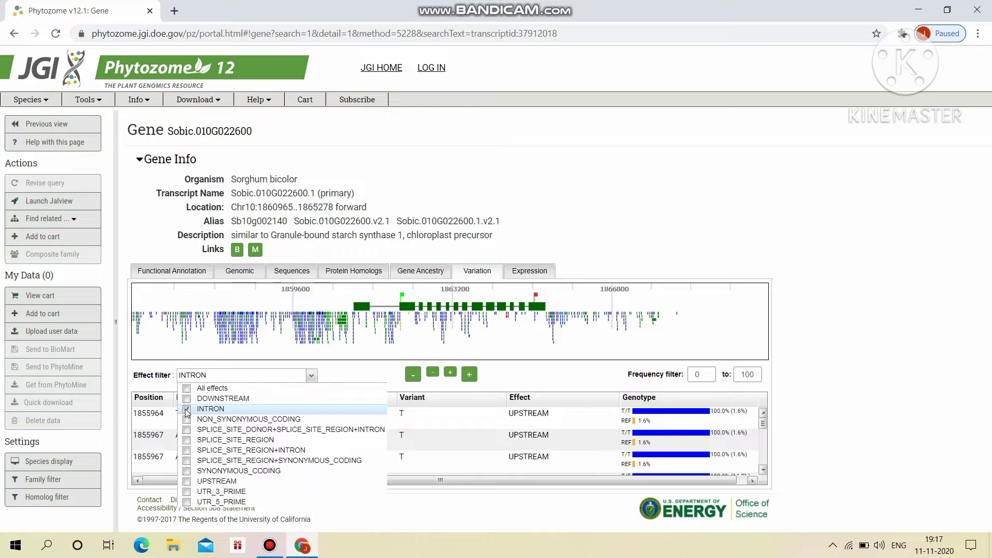
click(360, 377)
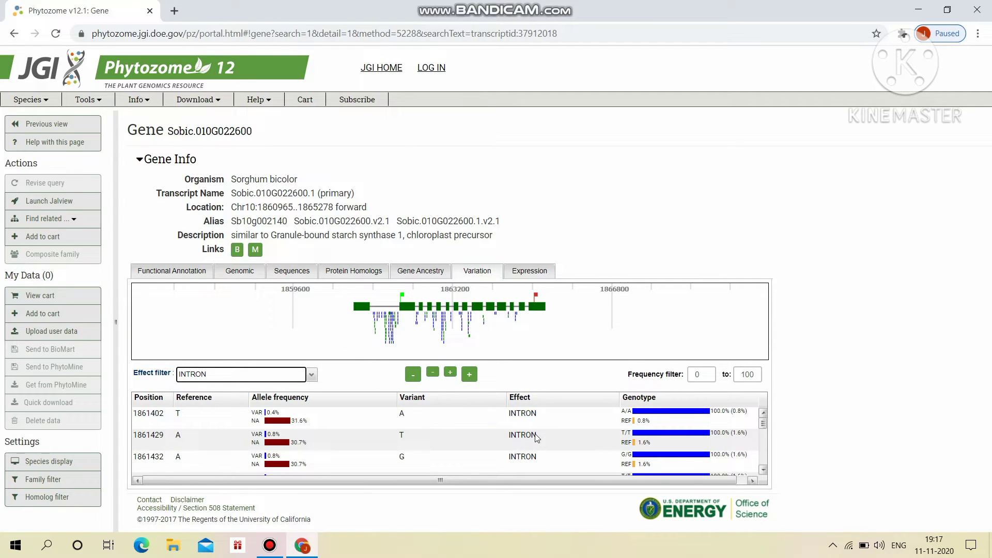
click(530, 274)
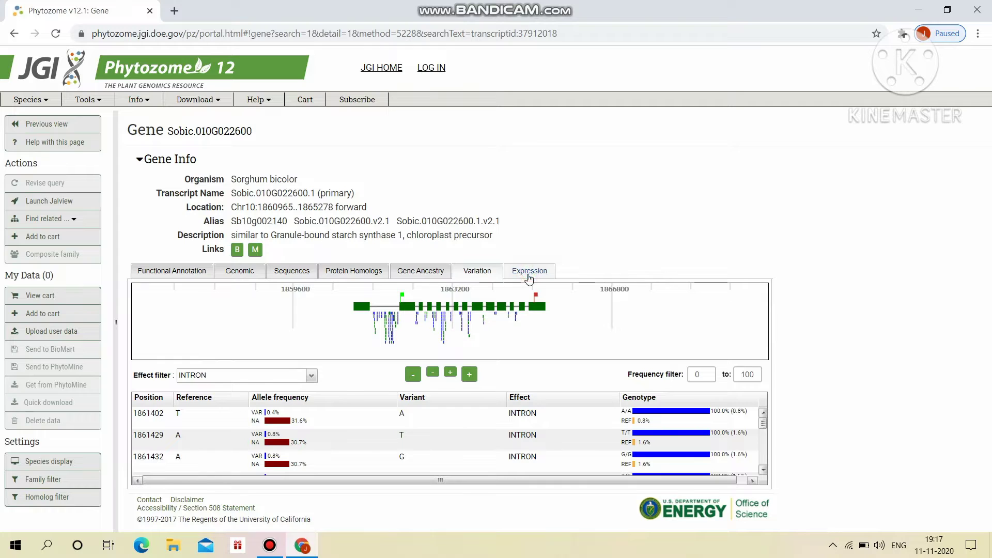
click(530, 274)
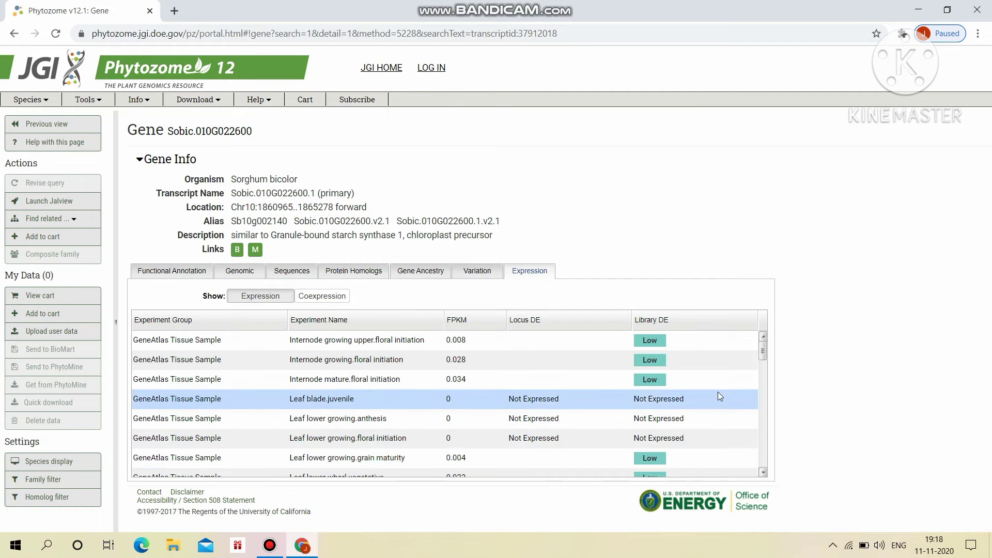
- Send the Sobic.010G022600 genomic sequence to a Phytozome BLAST search
drag(763, 355, 763, 397)
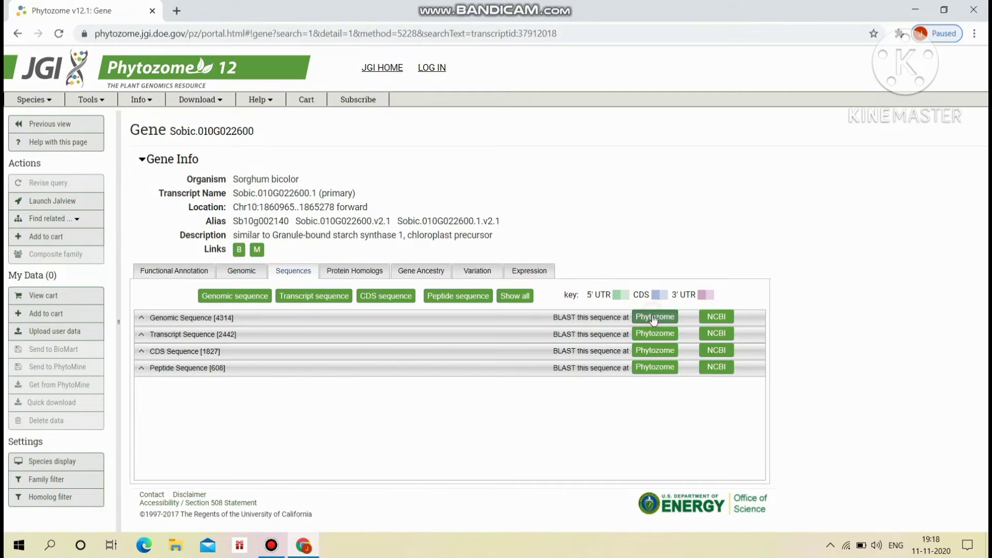
click(654, 318)
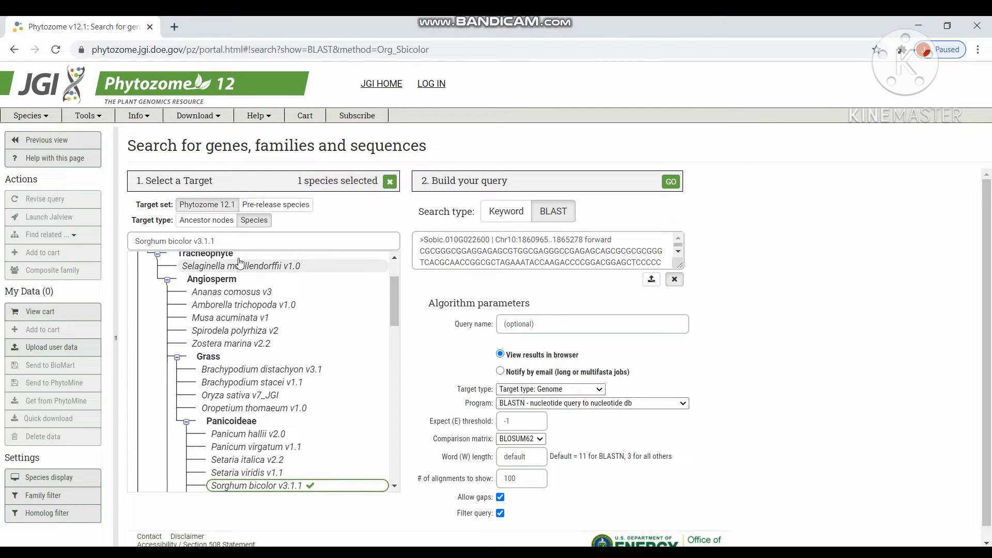
- Add Oryza sativa v7_JGI as a target species and run the BLASTN search
click(222, 237)
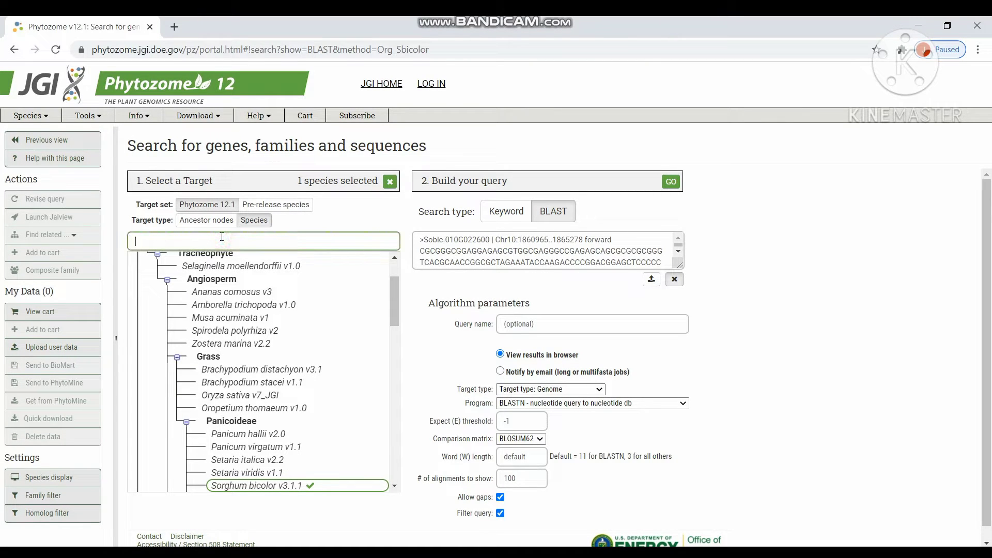
text(ORYZ)
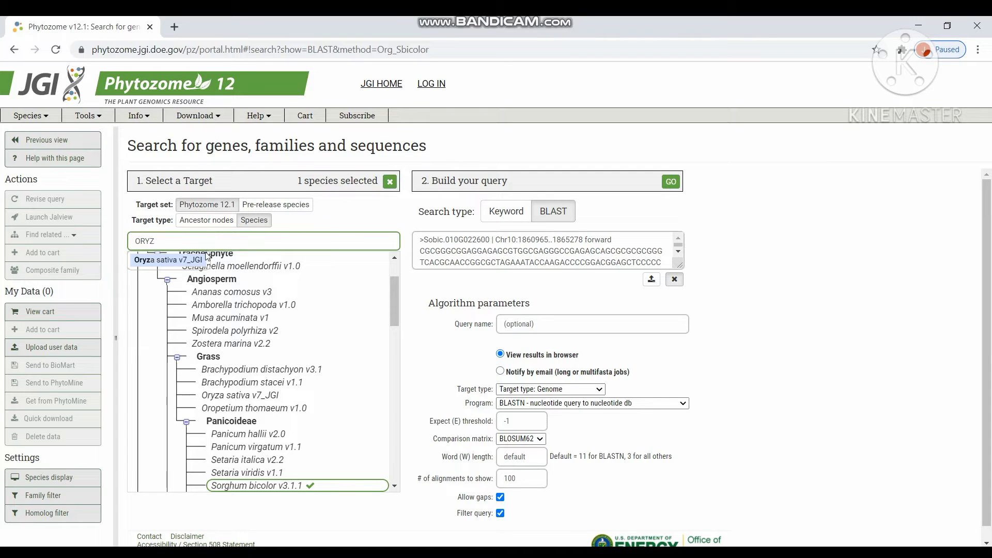
click(189, 261)
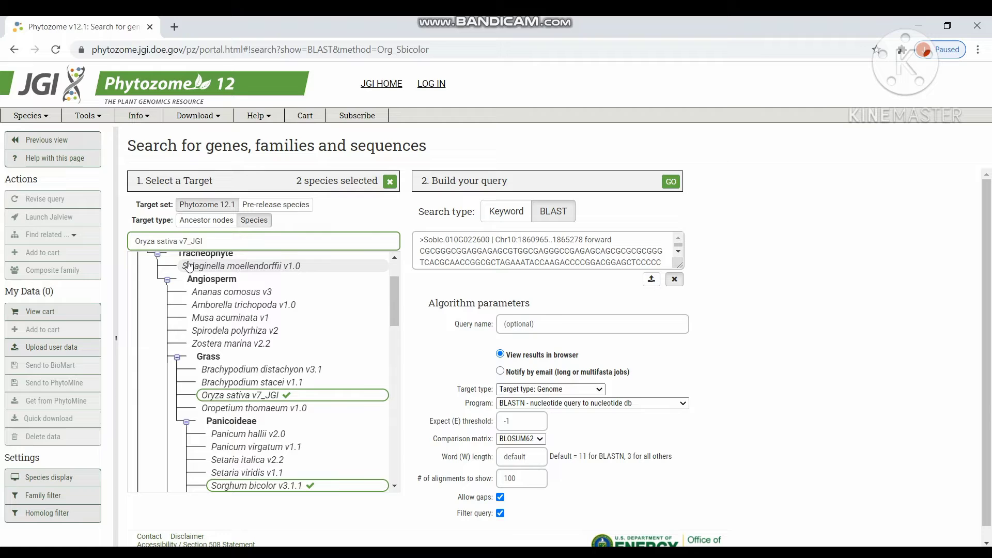
key(BackSpace)
key(BackSpace)
key(BackSpace)
key(BackSpace)
key(BackSpace)
key(BackSpace)
key(BackSpace)
key(BackSpace)
key(BackSpace)
key(BackSpace)
key(BackSpace)
key(BackSpace)
key(BackSpace)
key(BackSpace)
key(BackSpace)
key(BackSpace)
key(BackSpace)
key(BackSpace)
key(BackSpace)
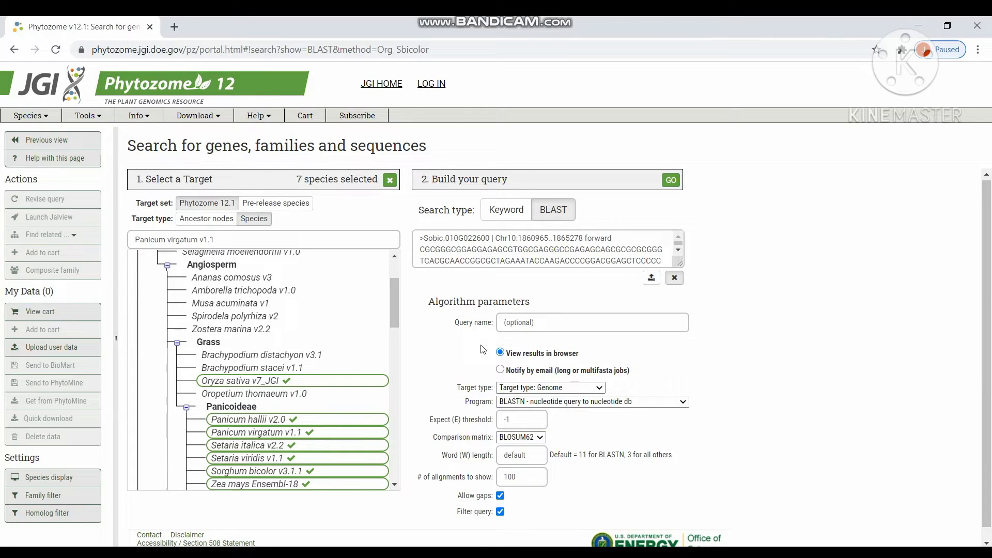
click(671, 181)
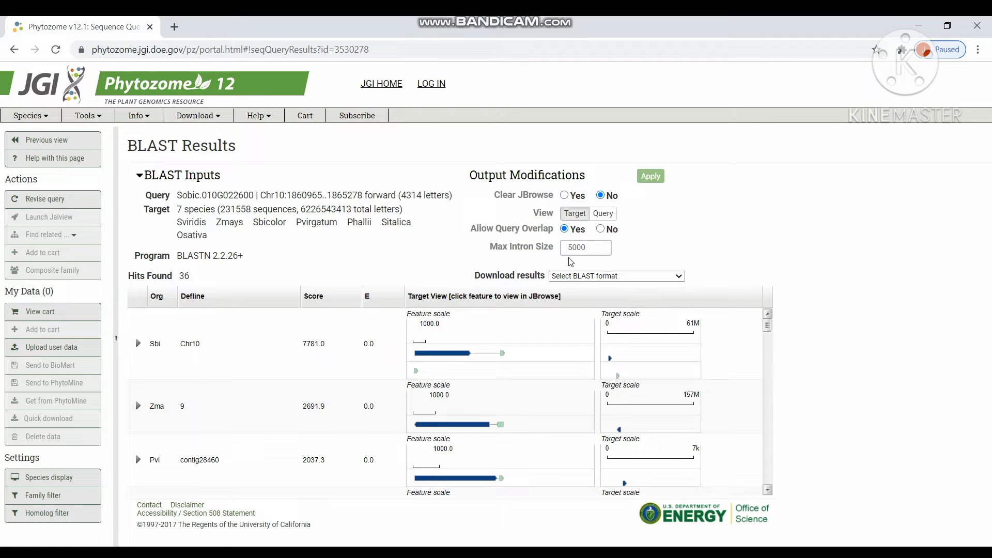
- Check the BLAST download formats, then view the maize Zma hit in JBrowse
click(625, 277)
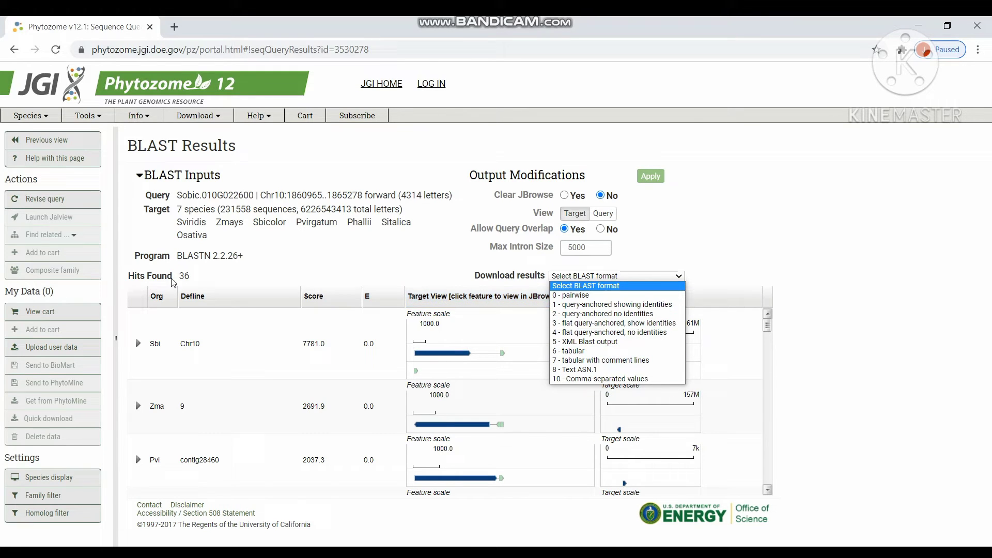
click(192, 281)
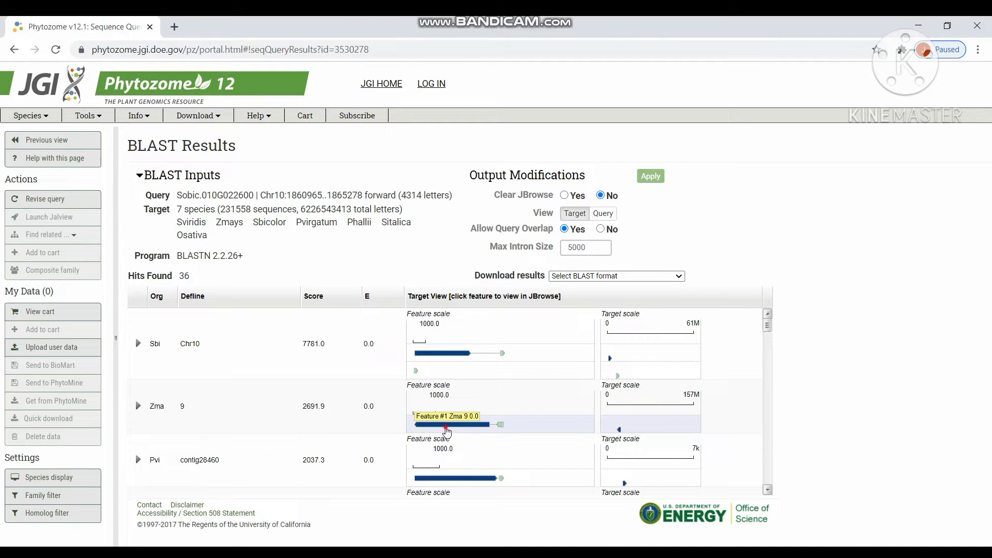
click(446, 429)
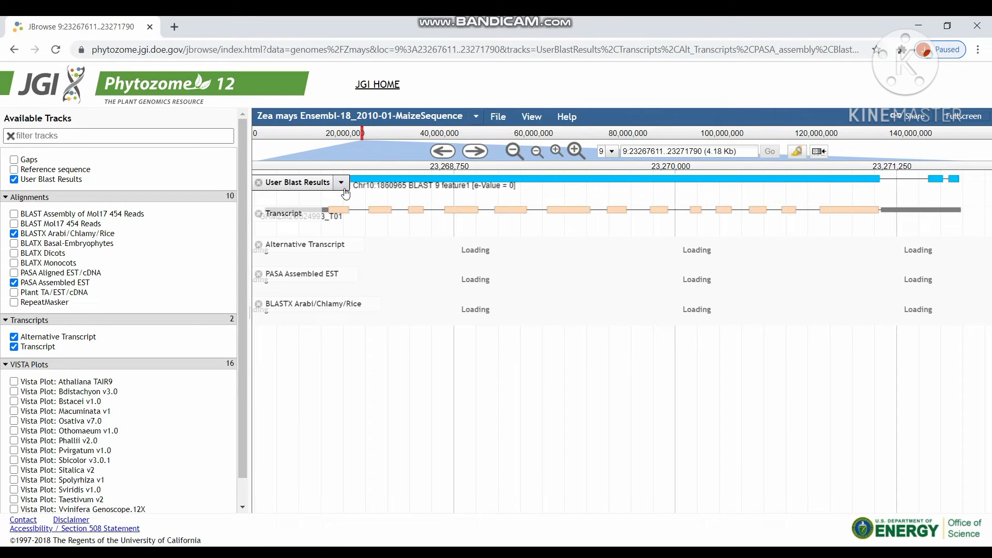
- Tick Gaps, Reference sequence, BLATX Dicots, BLATX Monocots and PASA Aligned EST/cDNA in Available Tracks
mouse_move(338, 193)
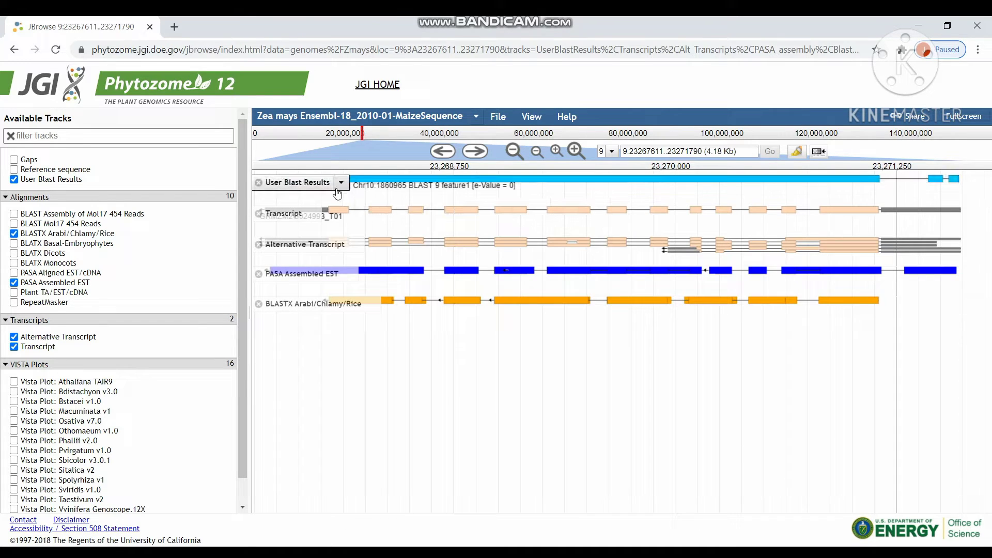
mouse_move(296, 214)
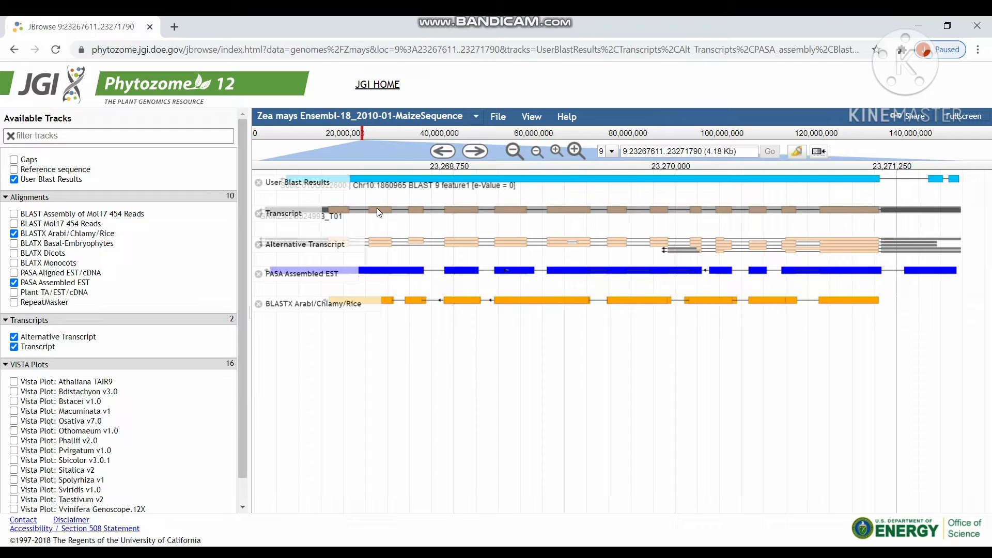
mouse_move(342, 247)
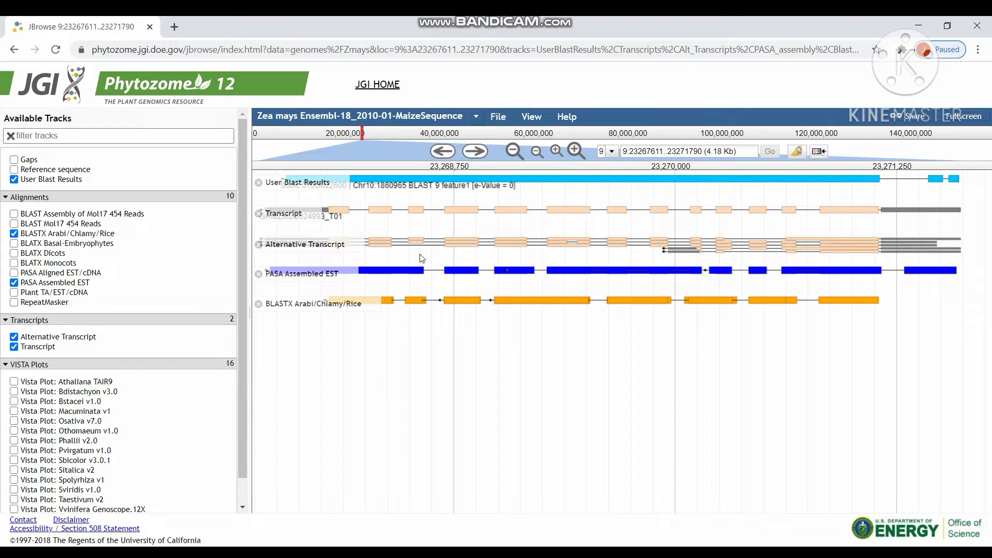
mouse_move(310, 280)
click(14, 161)
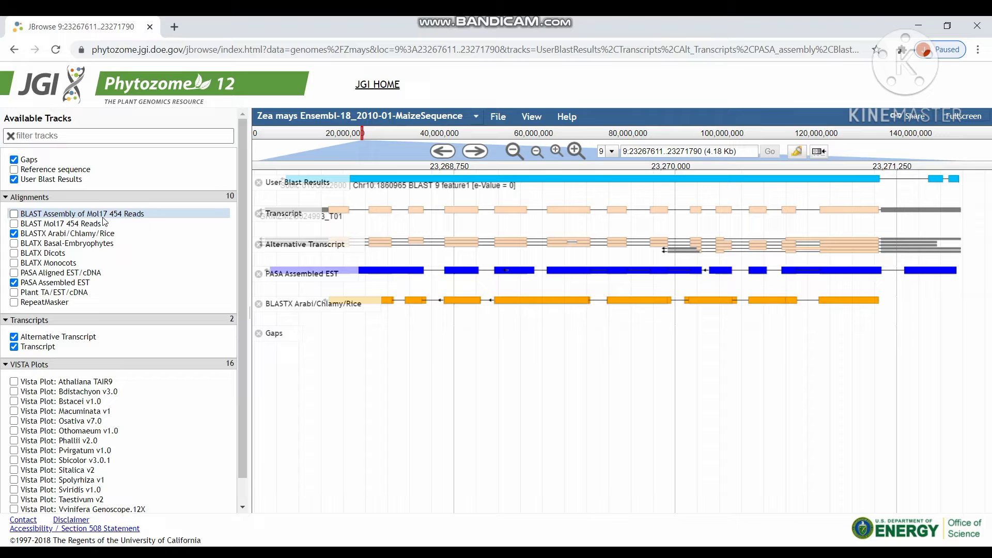
click(15, 170)
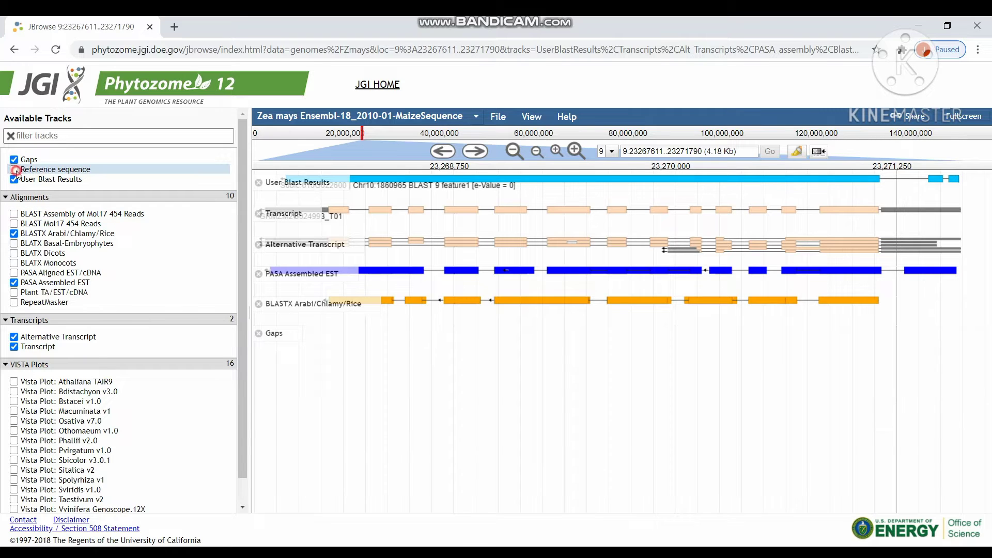
click(14, 253)
click(14, 263)
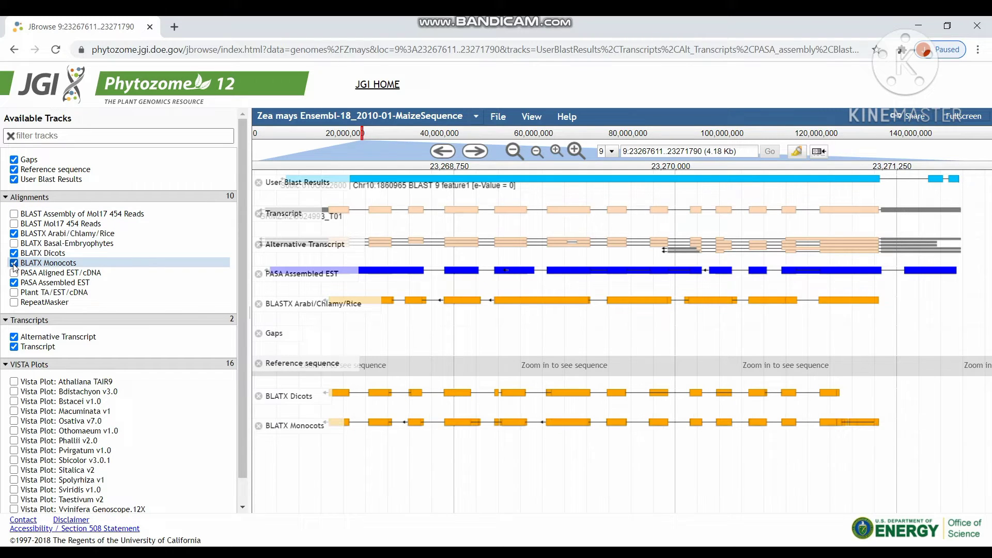
click(14, 273)
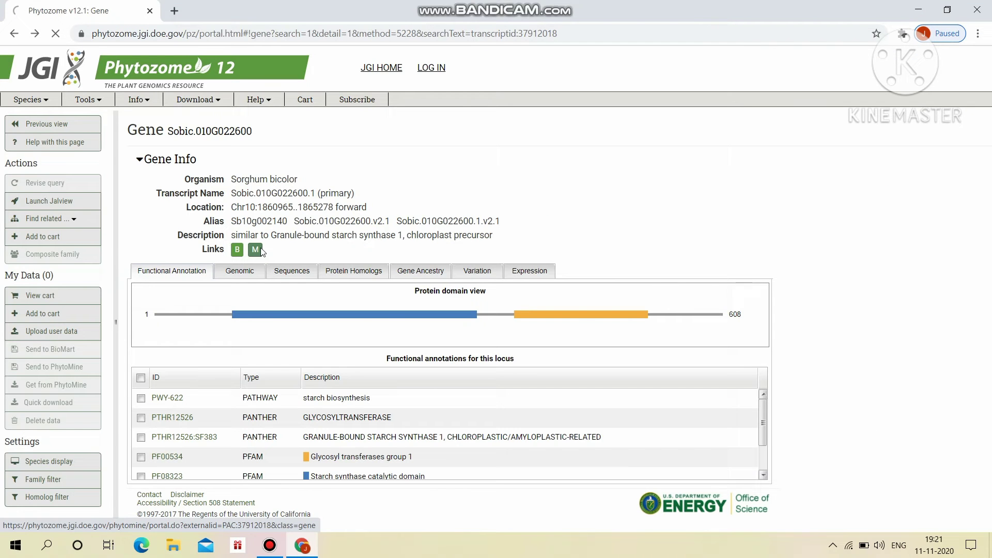
- Open Sobic.010G022600 in PhytoMine to see its Chr10 location and 17 ontology annotations
click(261, 251)
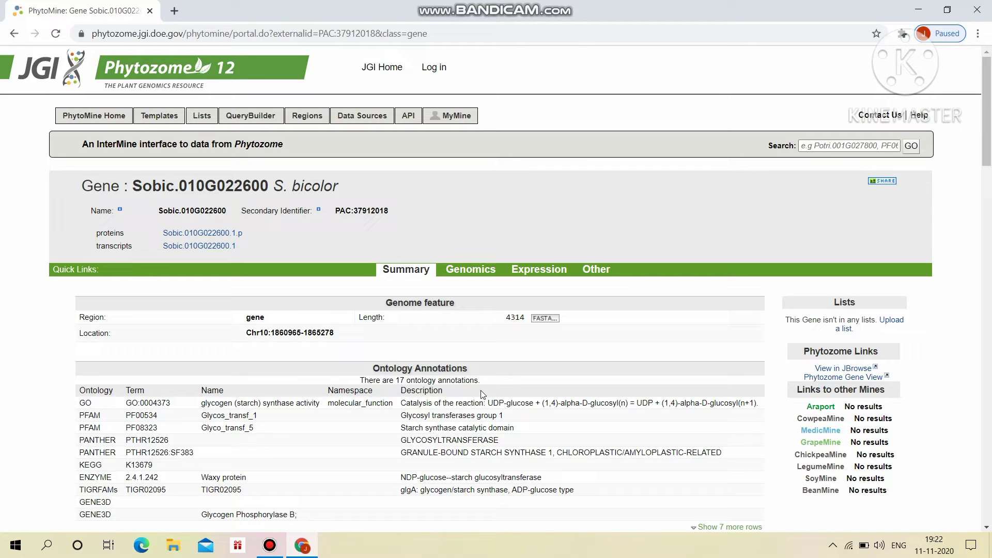
- Jump to the PhytoMine report's Genomics section to view the gene's GO terms and expression records
click(470, 269)
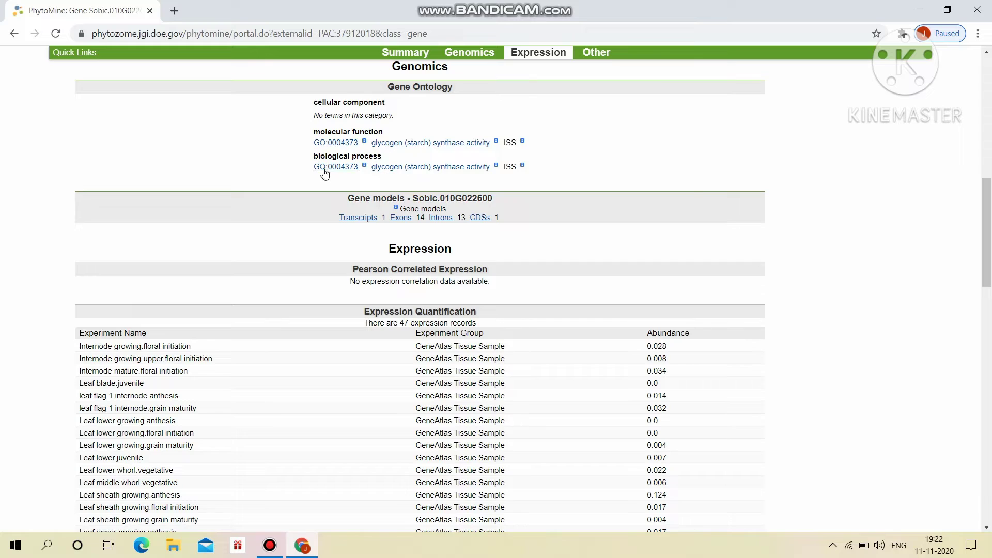
mouse_move(324, 173)
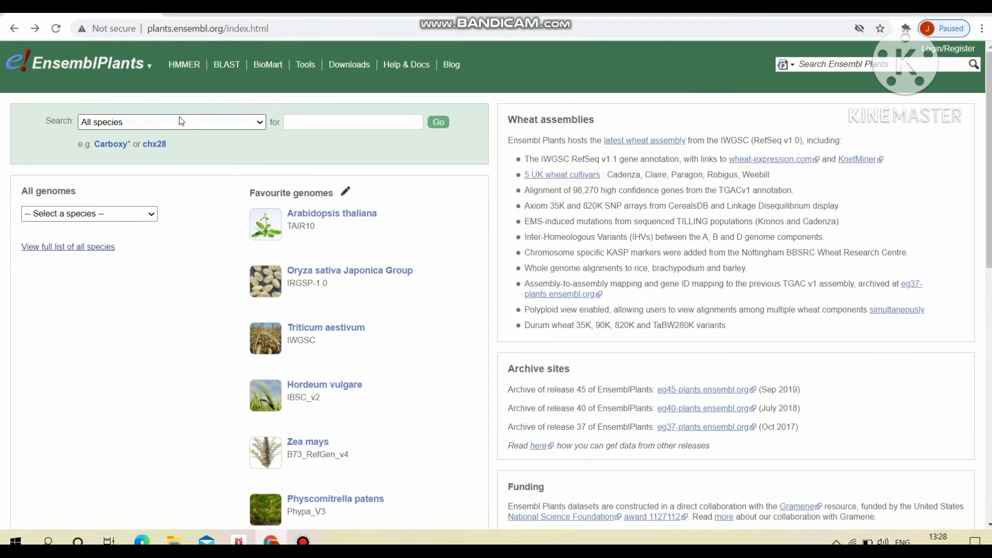
- Search the Sorghum bicolor genome for WAXY, returning gene SORBI_3010G022600 on chromosome 10
click(151, 215)
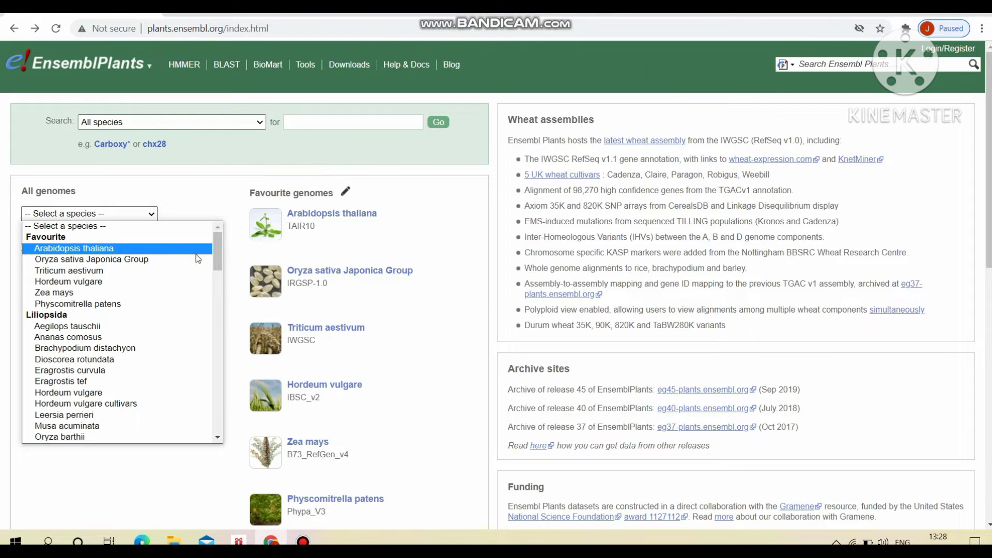
drag(219, 256, 225, 307)
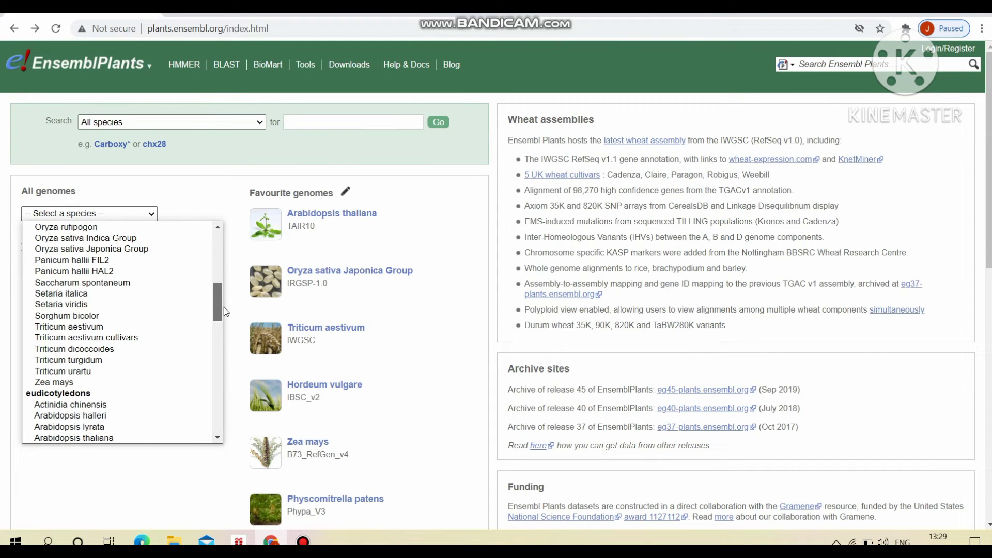
click(121, 323)
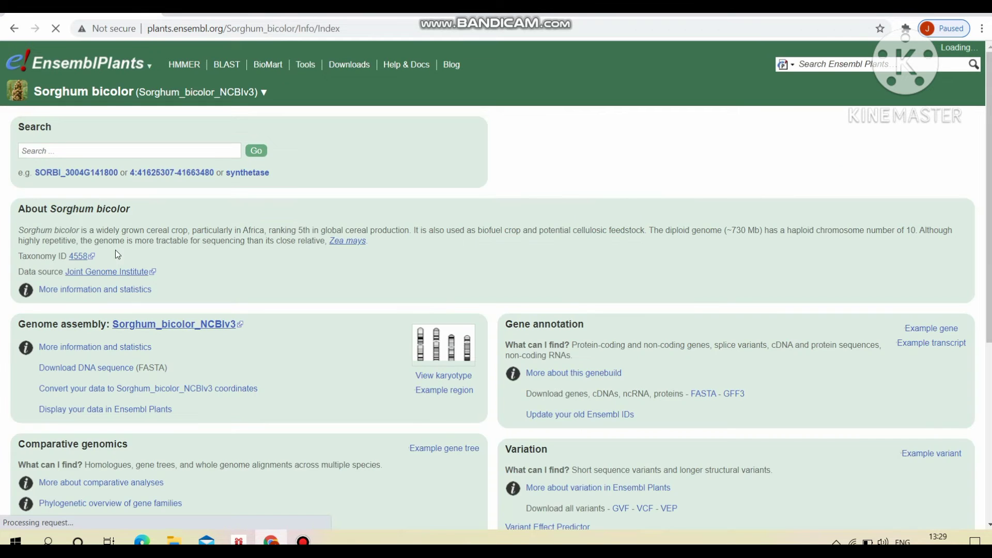
click(93, 152)
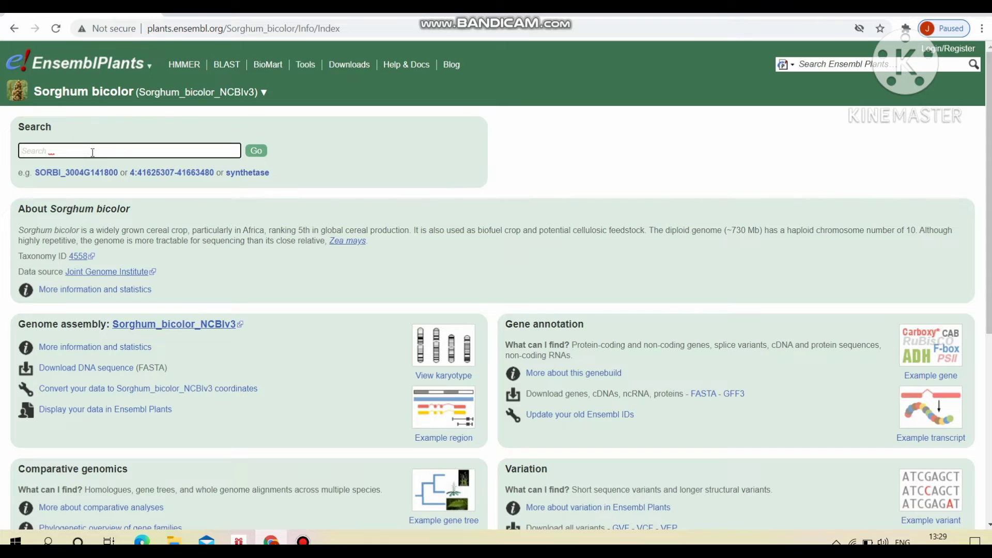
text(WAXY)
key(Return)
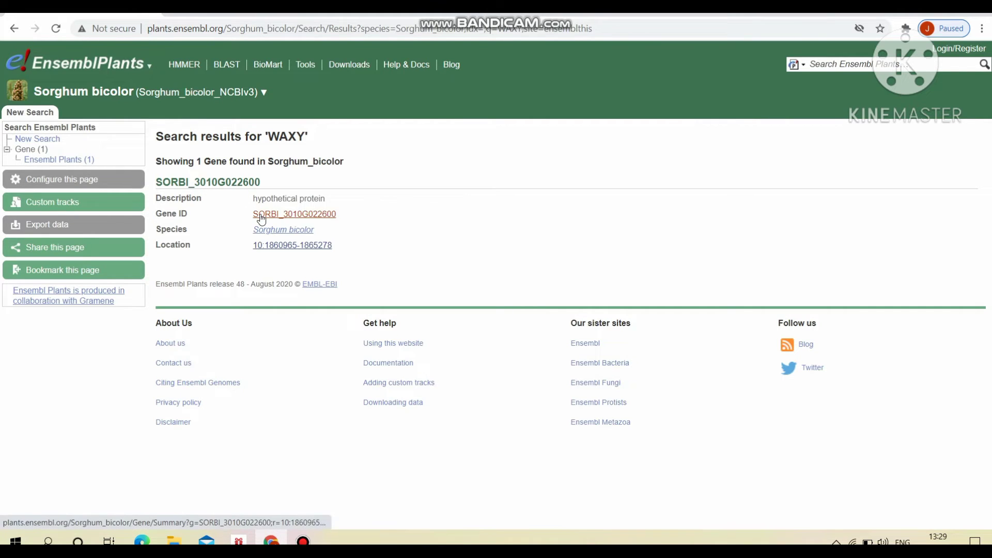
- Show the WAXY gene's region, 10:1,860,965-1,865,278, in Region in detail
click(269, 246)
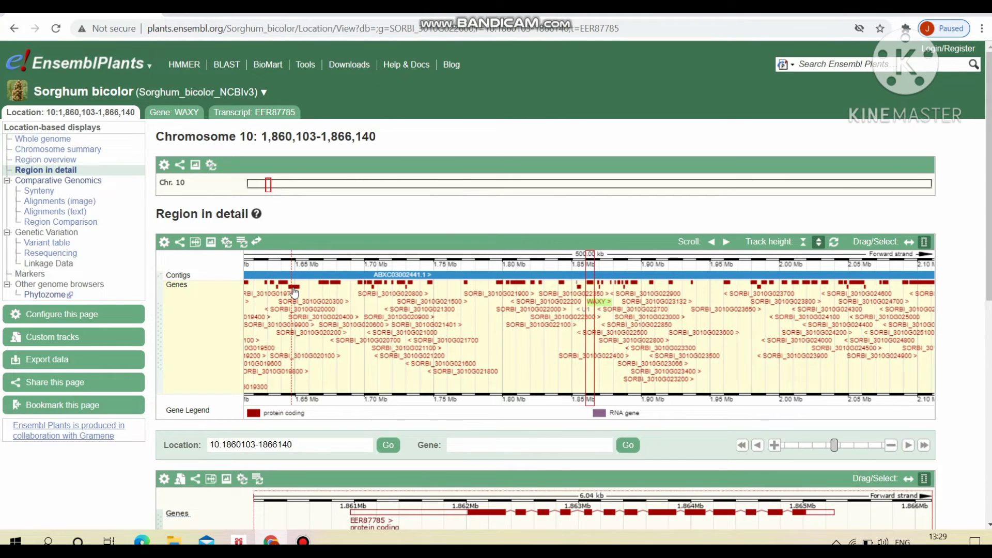
click(483, 445)
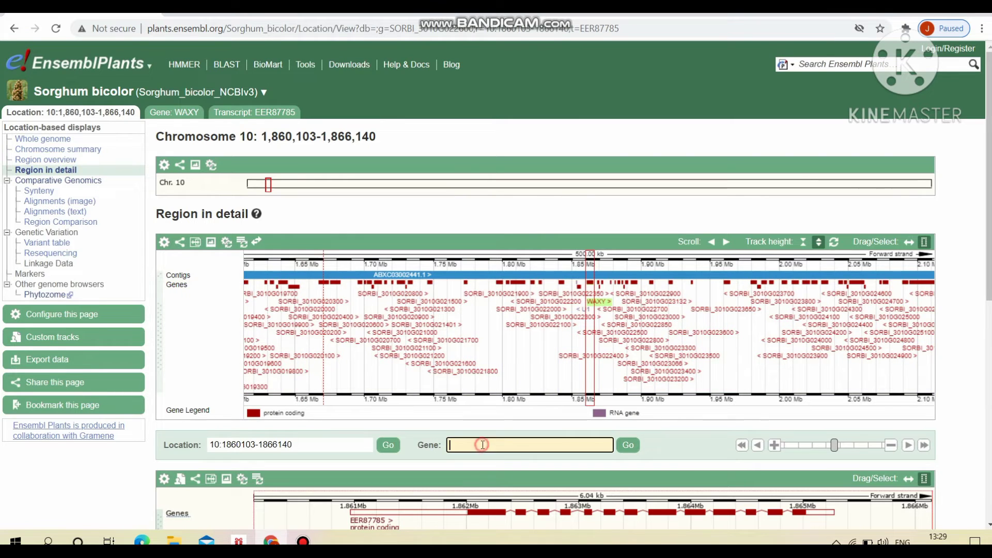
text(WAXY)
key(Return)
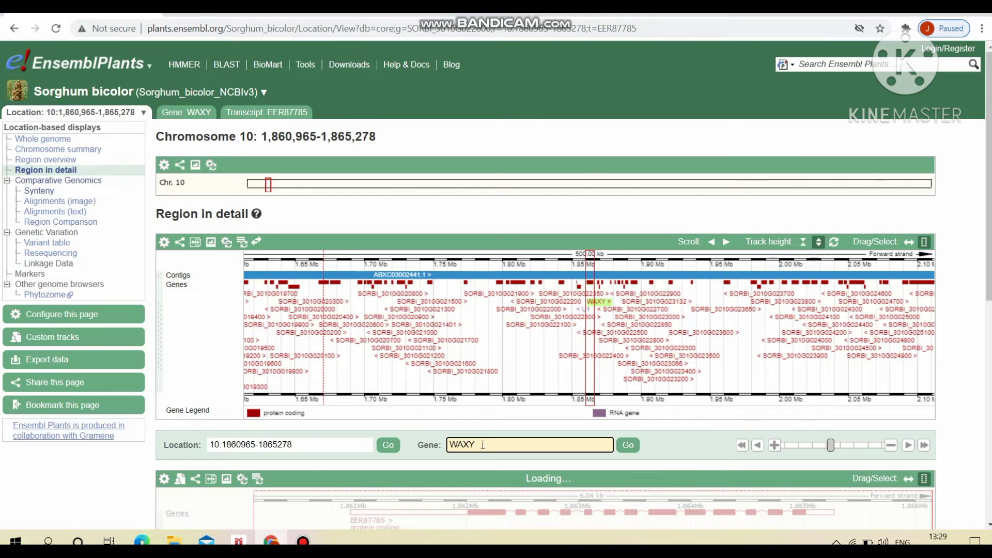
scroll(483, 445, down, 3)
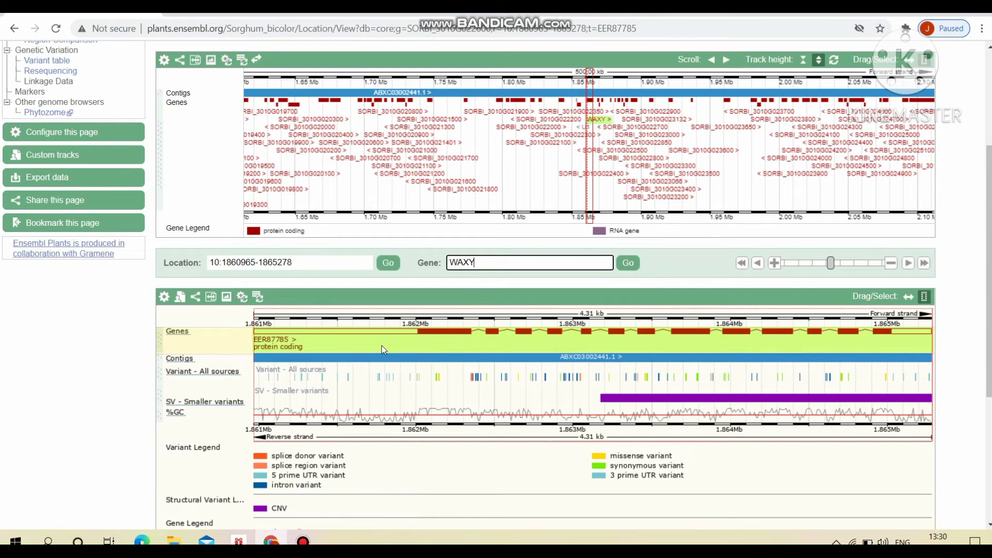
click(424, 337)
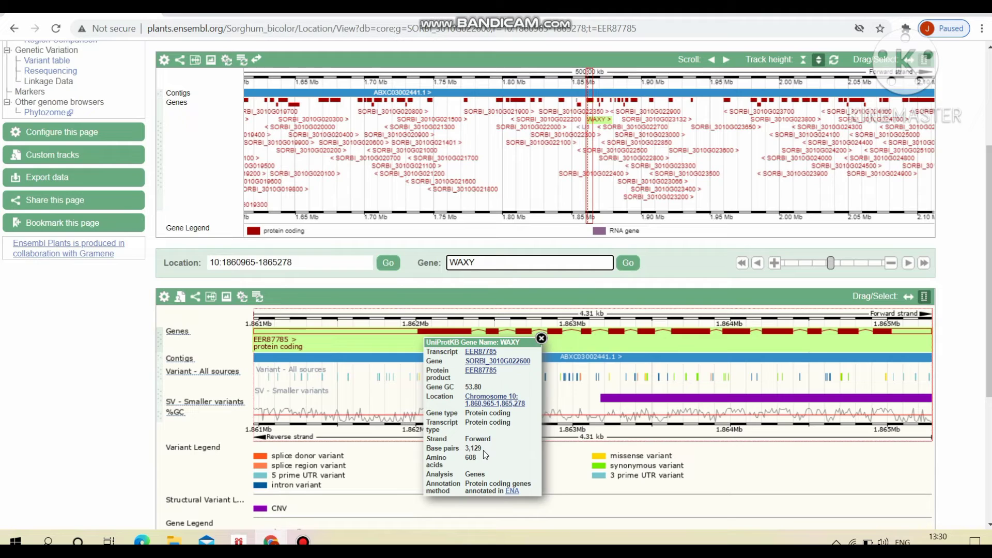
click(541, 340)
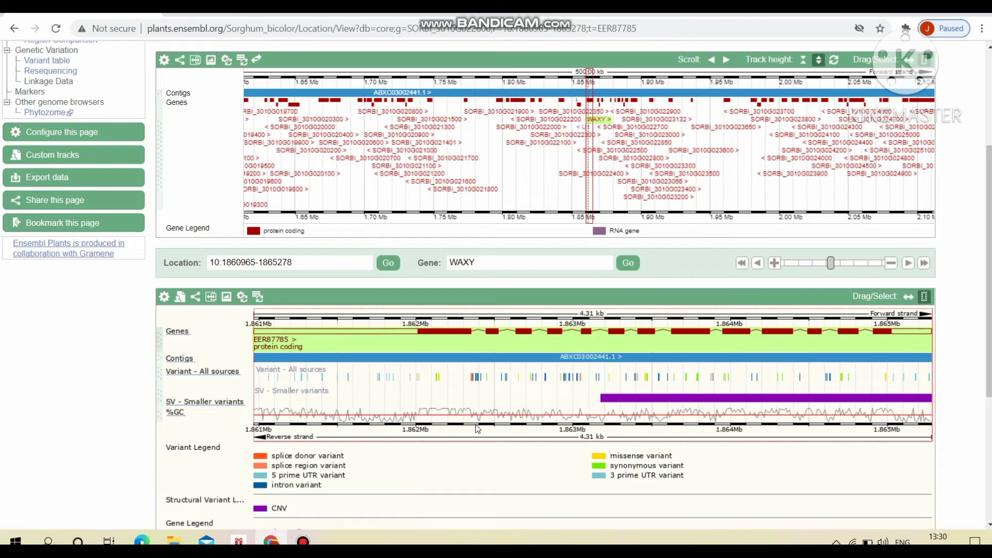
- Open the Comparative Genomics overview and the Synteny view for the WAXY region
scroll(101, 189, up, 3)
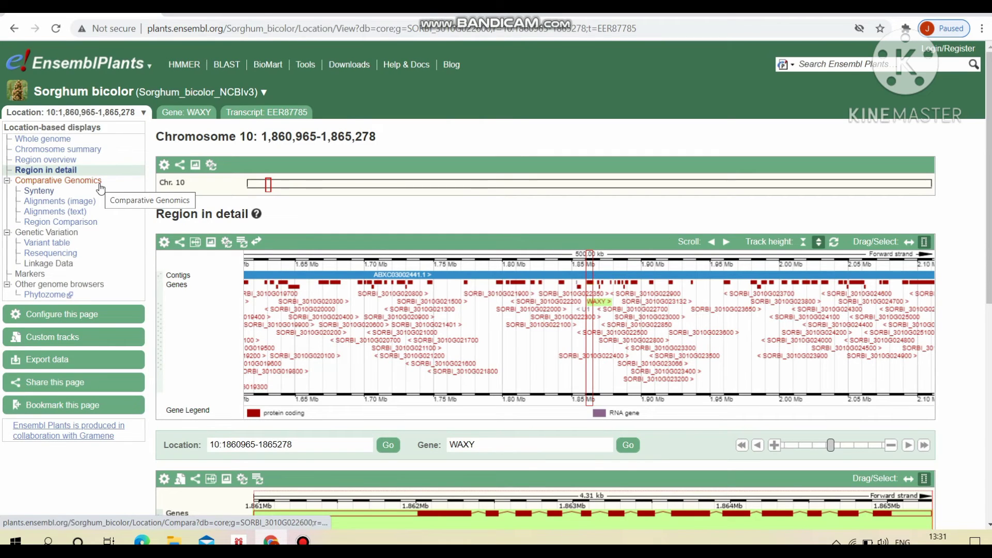
click(100, 185)
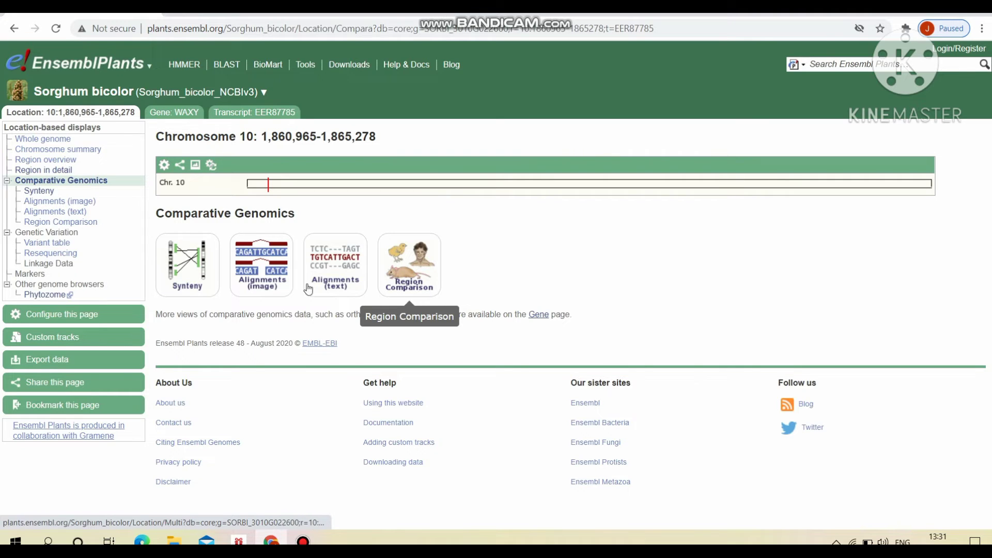
click(197, 288)
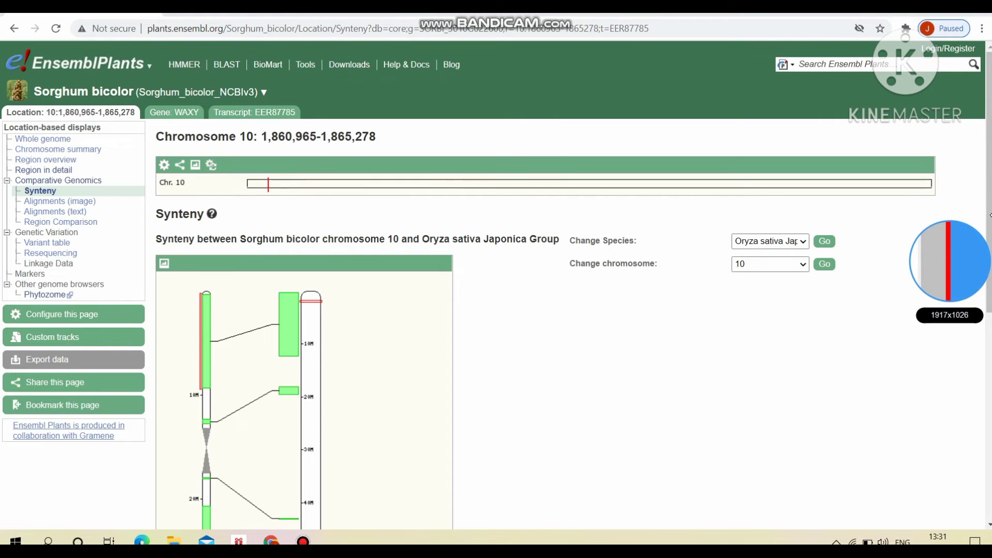
drag(988, 229, 988, 296)
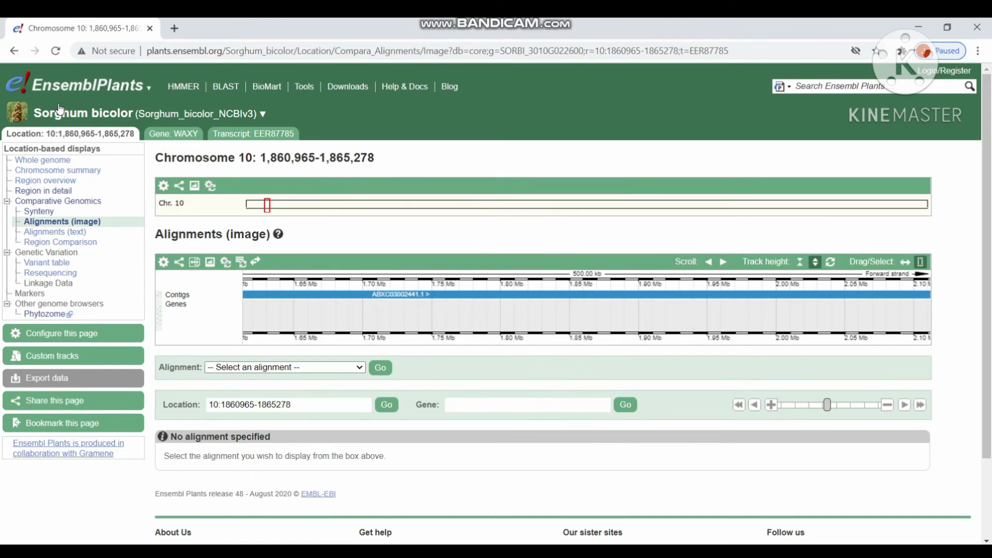
- Display the Zea mays lastz alignment, showing maize waxy1 (GRMZM2G024993) beside sorghum WAXY
click(362, 367)
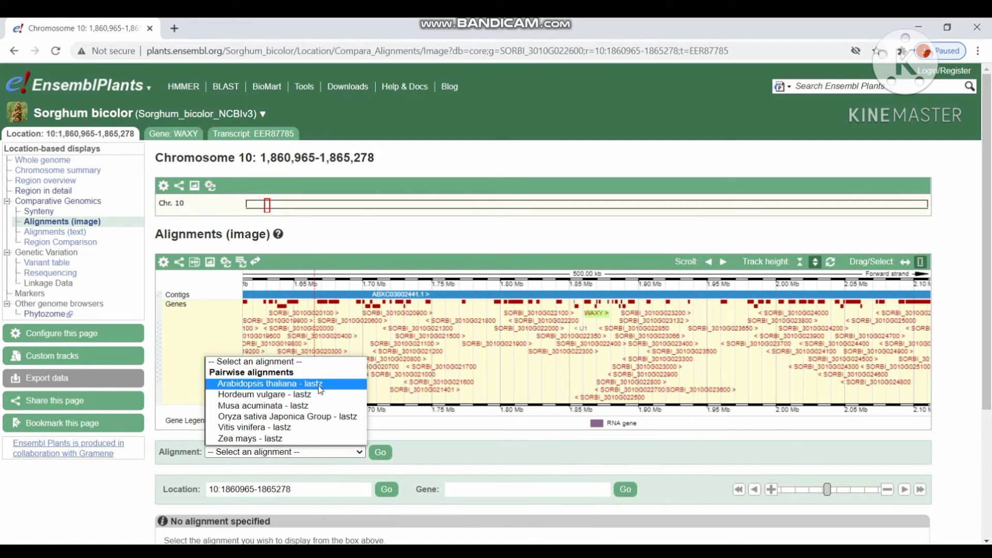
click(253, 437)
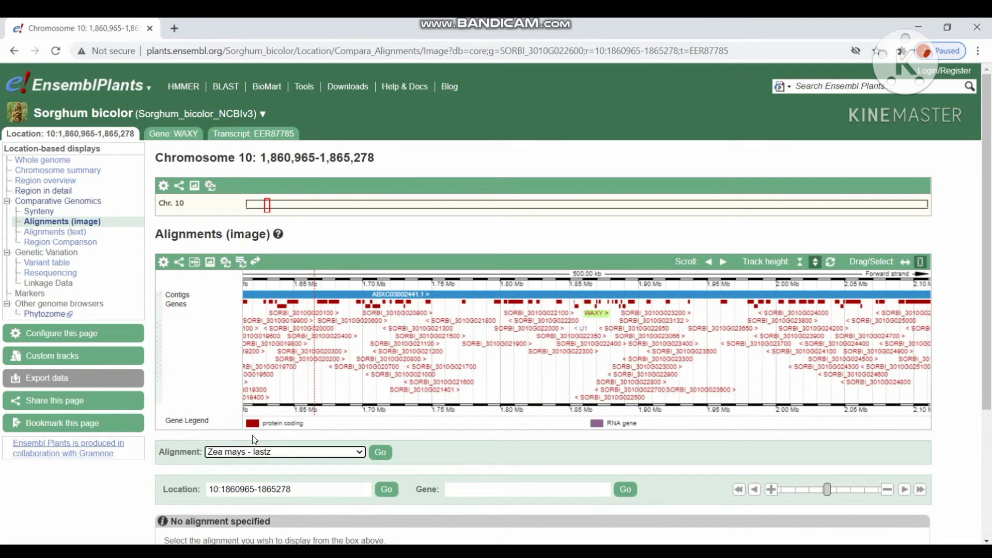
click(381, 454)
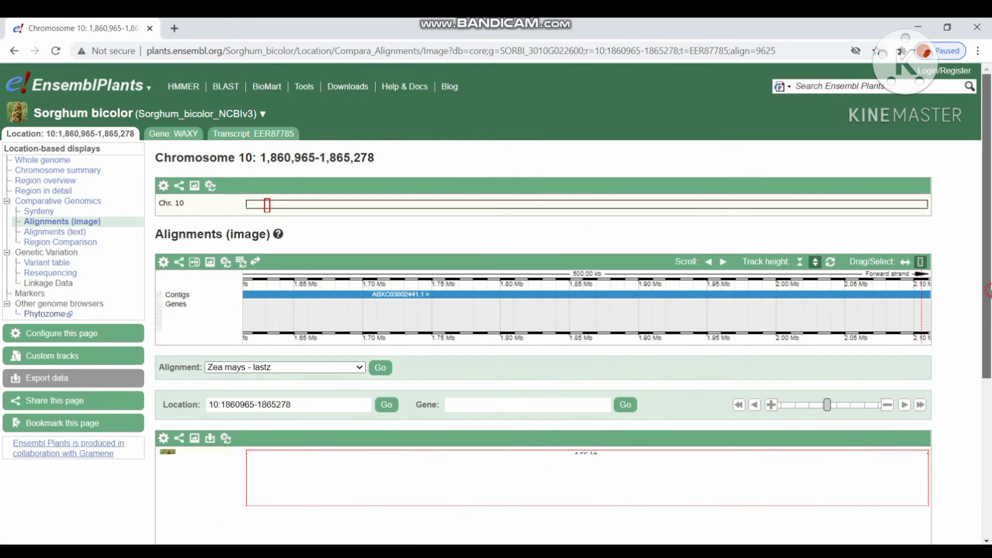
drag(989, 335, 990, 468)
scroll(989, 468, down, 1)
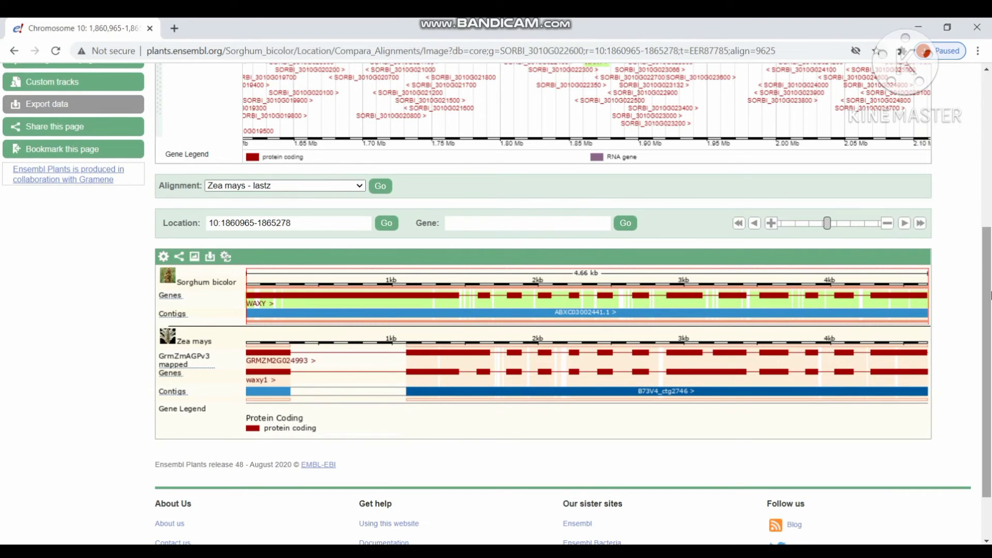
drag(989, 253, 989, 102)
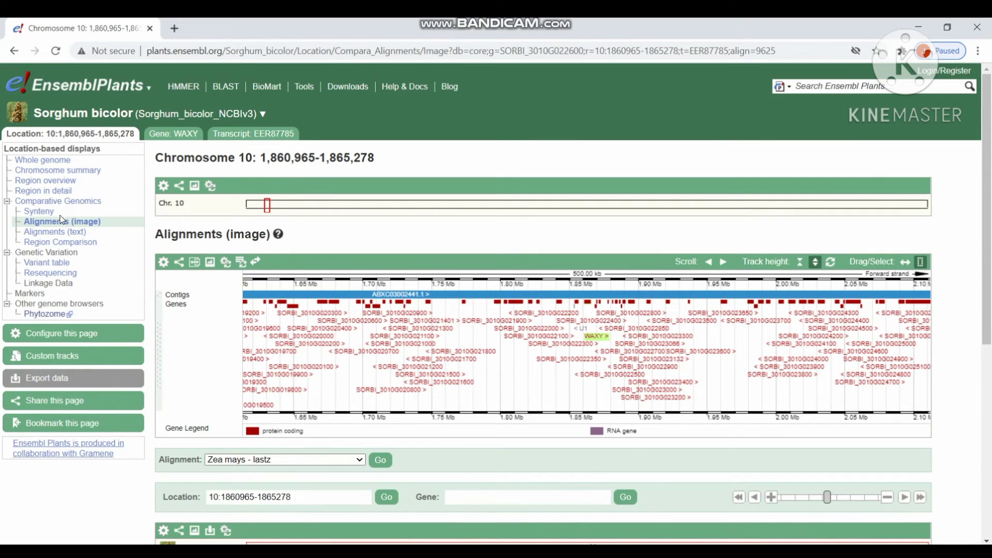
- Show the full Block 1 sorghum–maize text alignment instead of only 120 columns
click(65, 232)
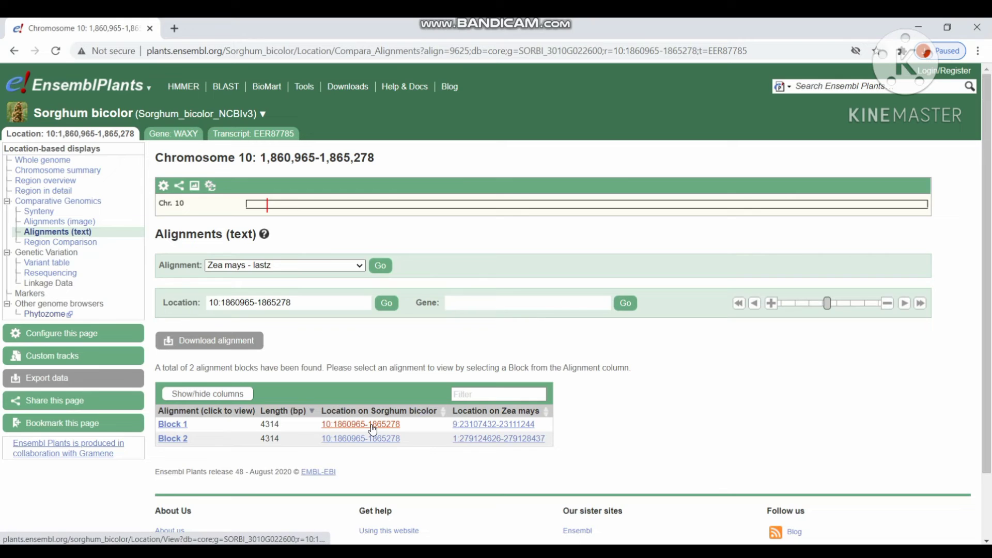
click(178, 425)
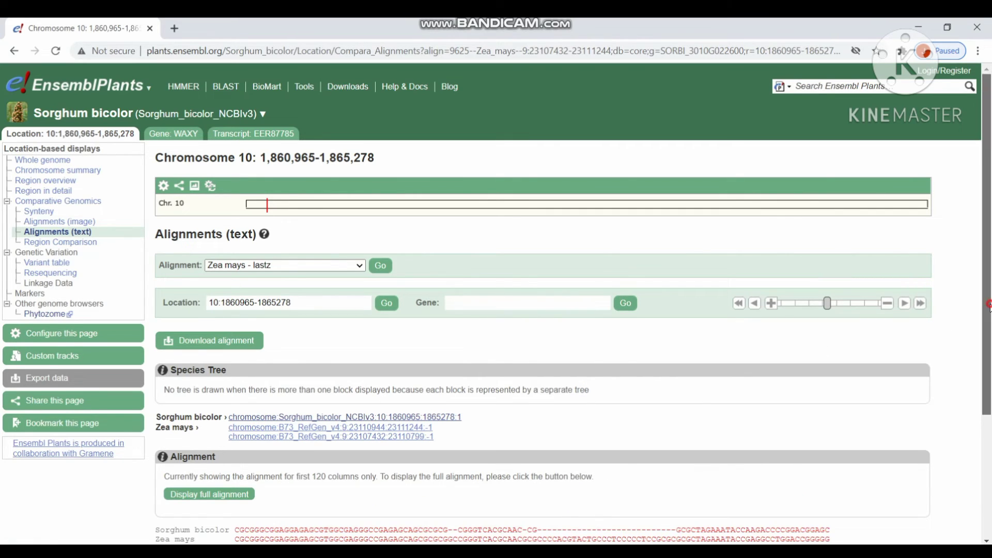
drag(989, 309, 989, 422)
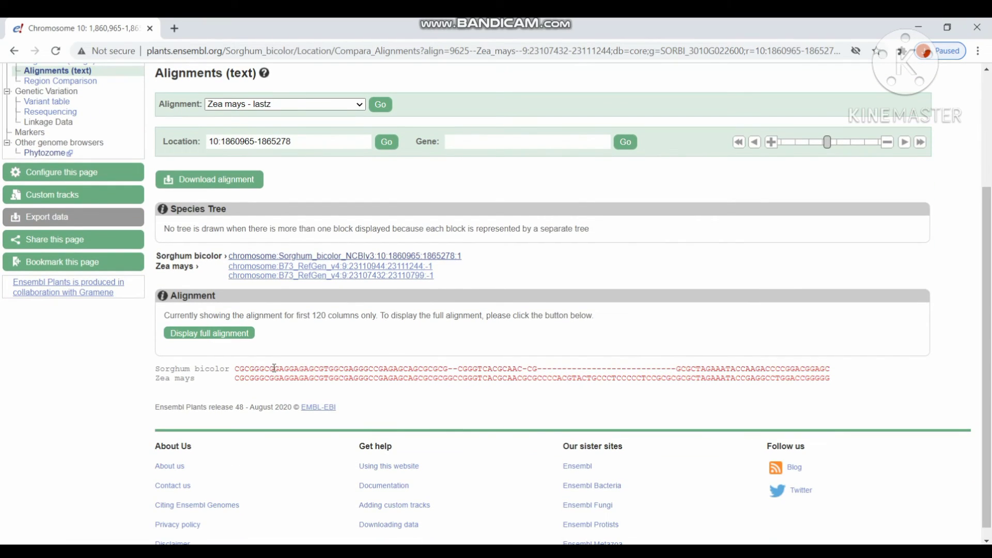
click(232, 333)
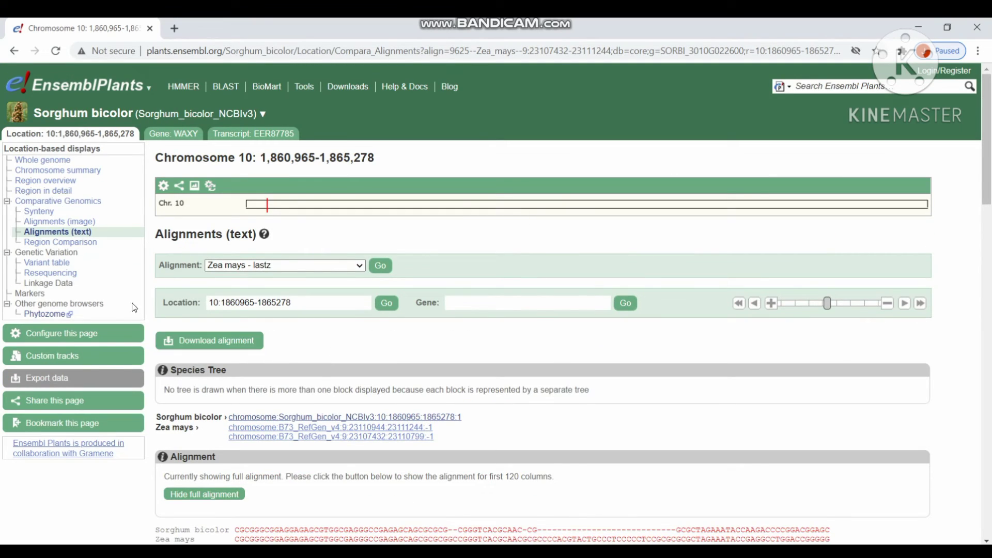
- In Region Comparison, add Zea mays, Oryza sativa Japonica Group and Hordeum vulgare as species
click(67, 244)
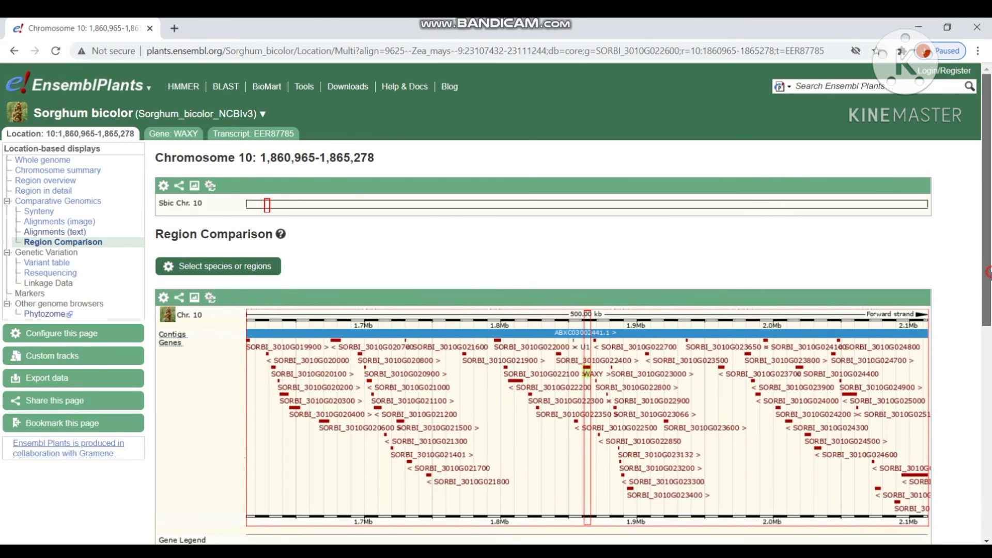
drag(987, 277, 968, 211)
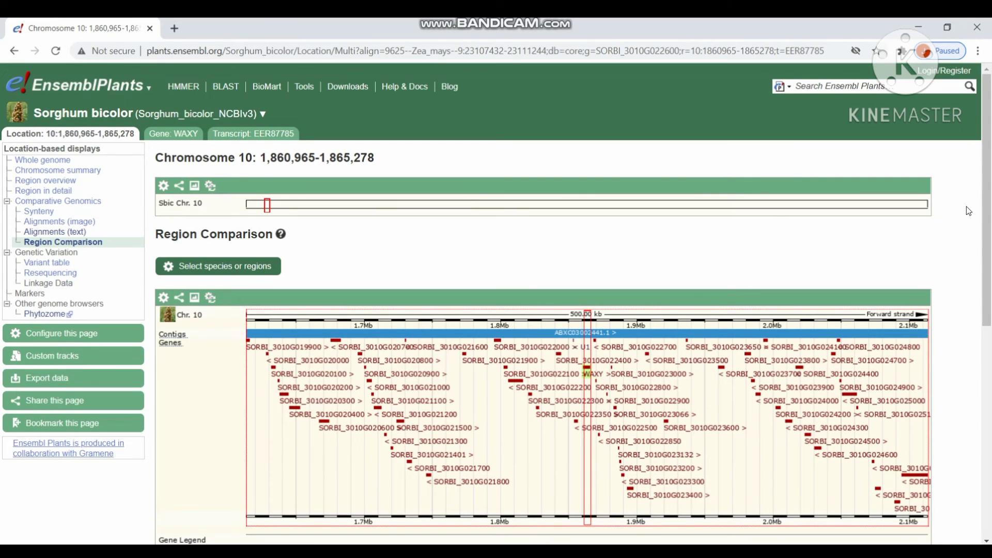
click(248, 267)
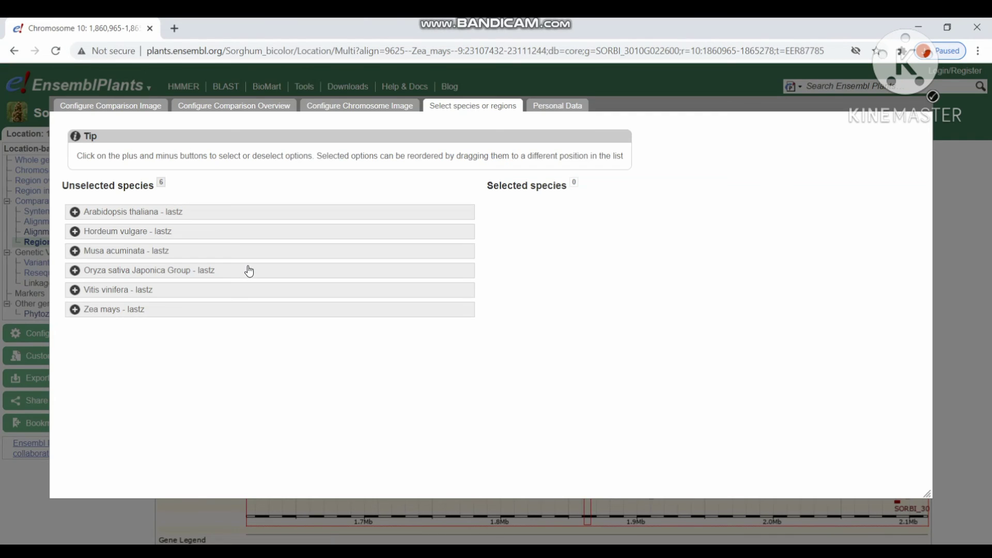
click(76, 309)
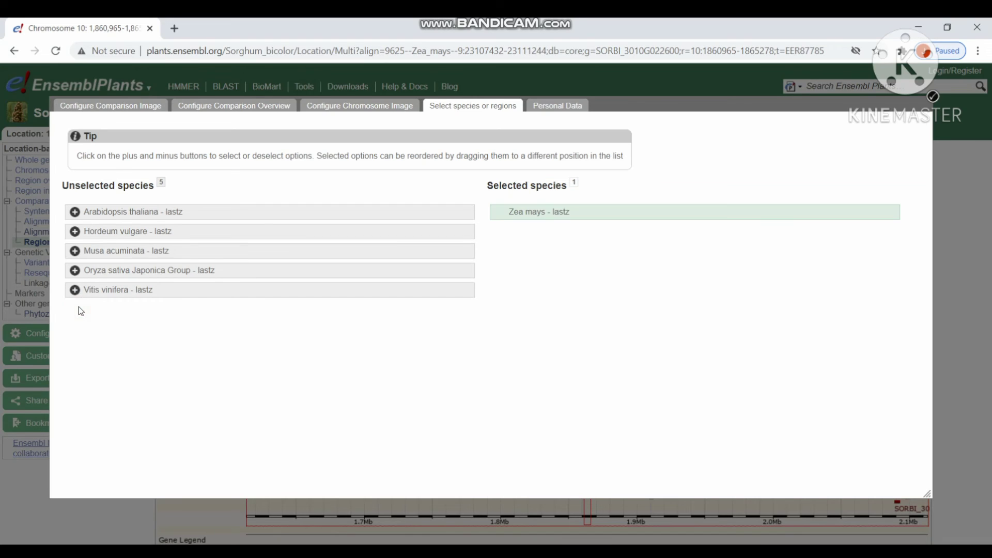
click(75, 270)
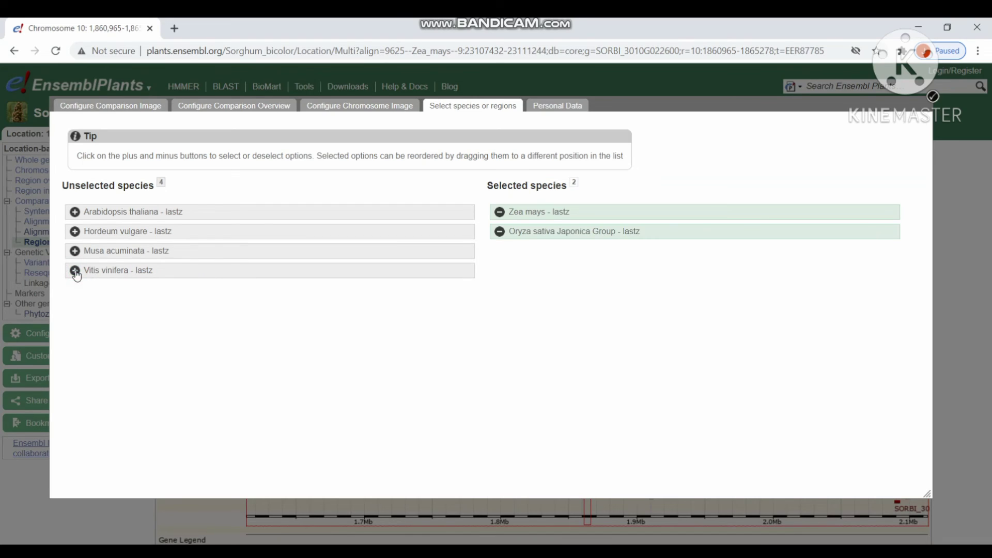
click(75, 232)
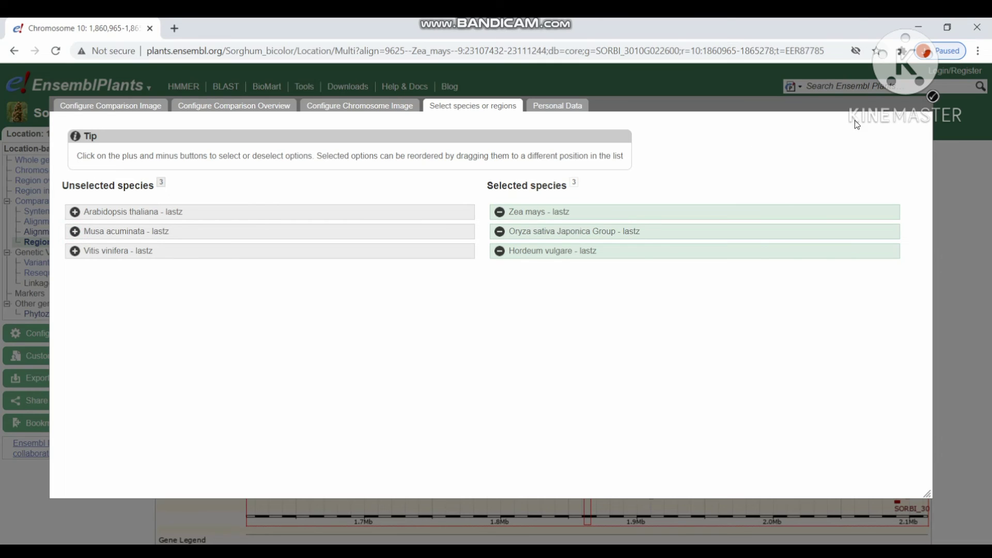
- Apply the three chosen species and scroll through the resulting region comparison
click(933, 97)
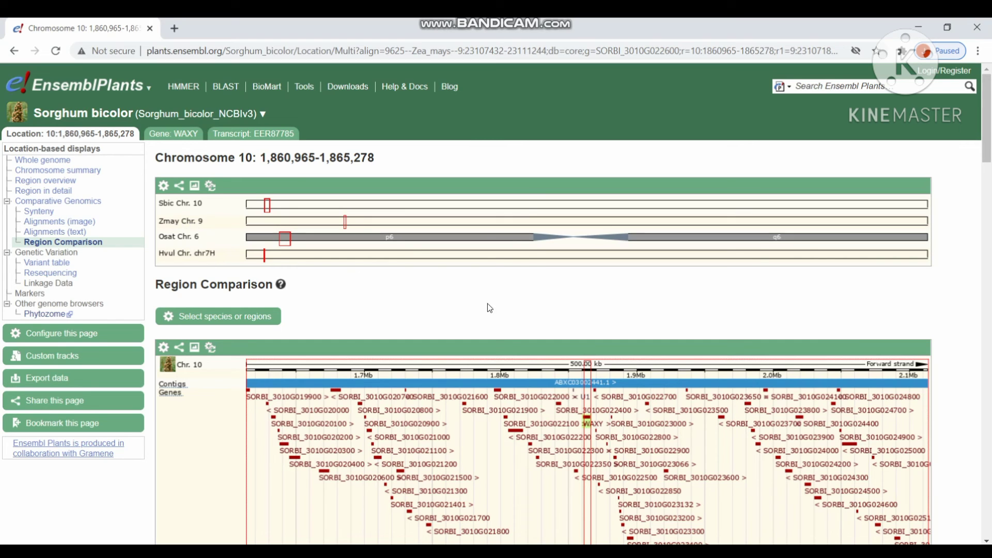
click(989, 182)
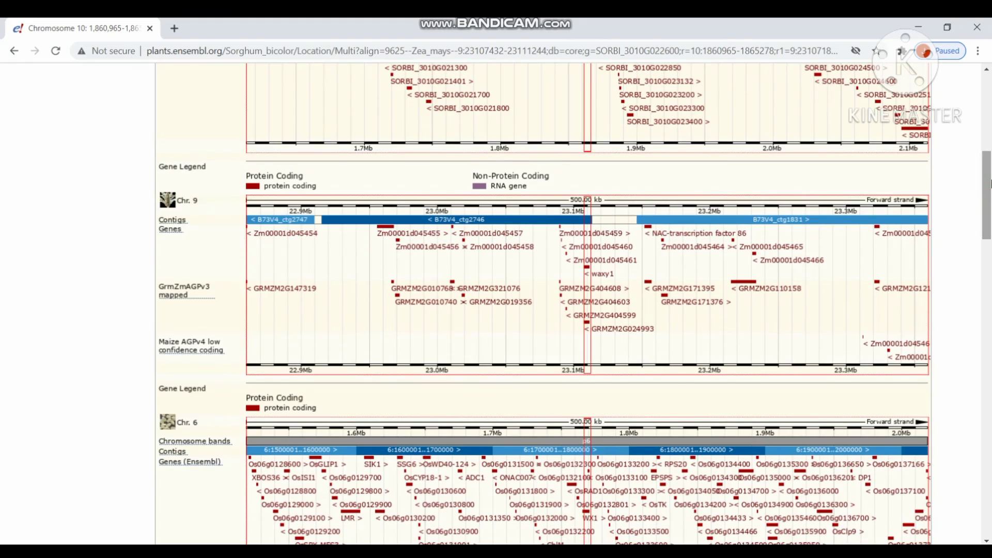
drag(989, 182, 989, 186)
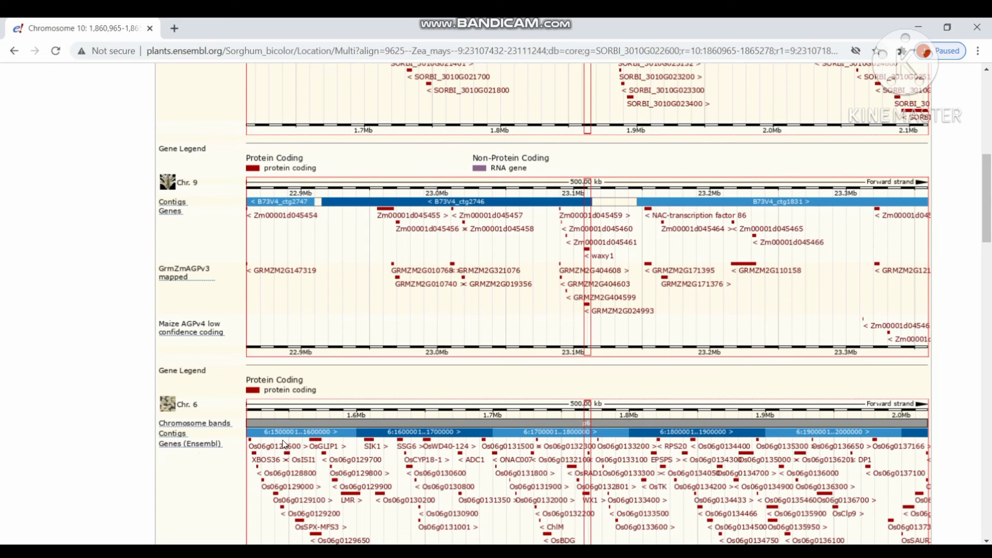
scroll(482, 209, down, 9)
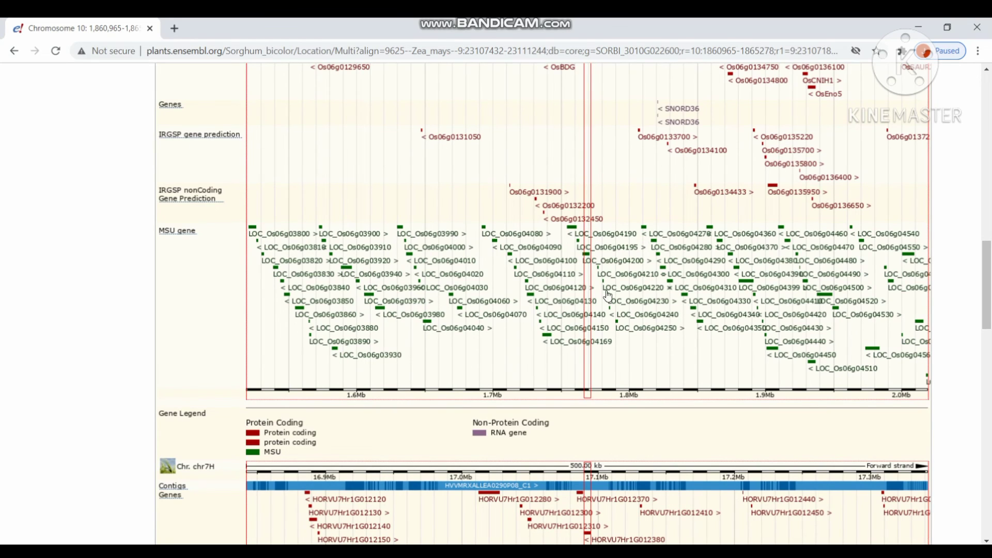
scroll(608, 295, down, 15)
- Inspect details of barley HORVU7Hr1G012380, sorghum WAXY and rice WX1 genes, closing each popup
click(606, 478)
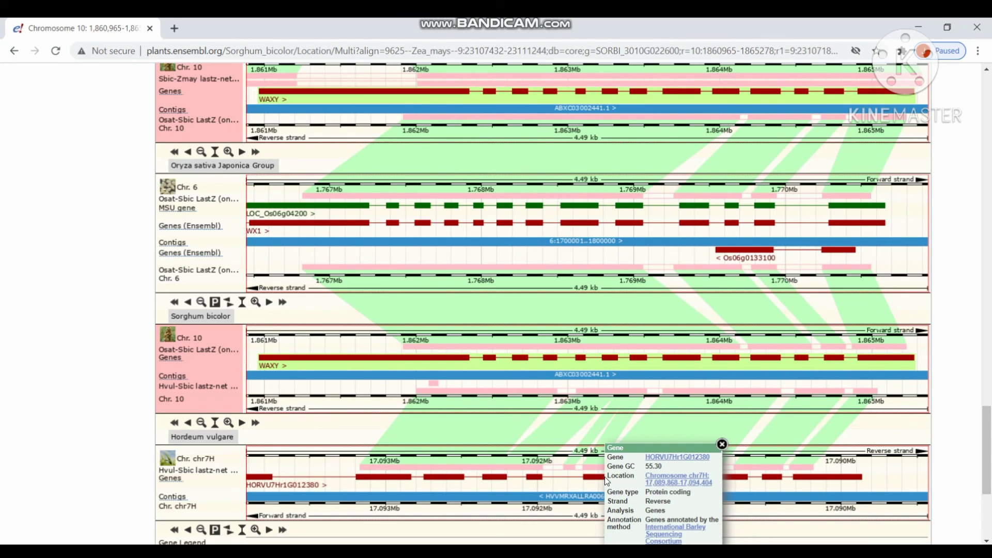
click(722, 445)
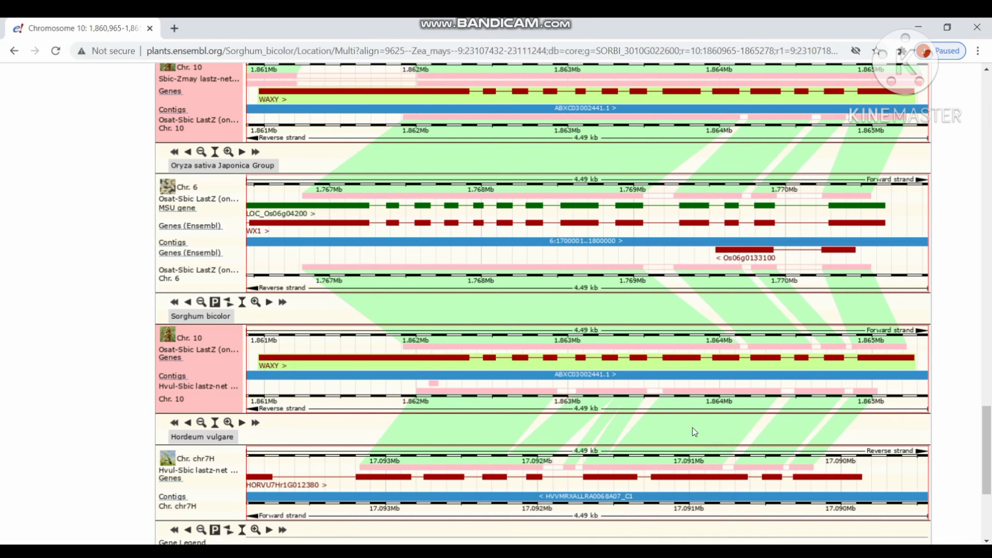
click(579, 360)
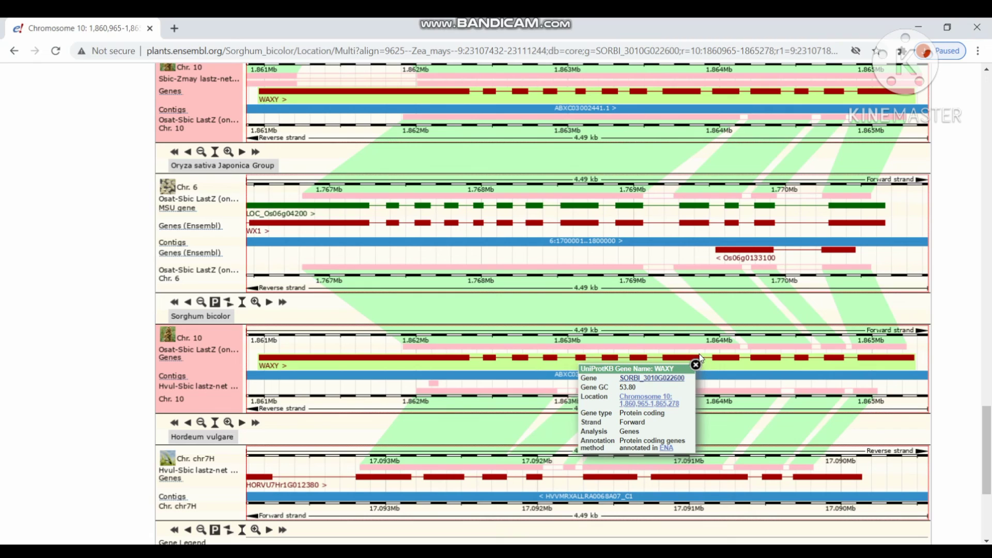
click(695, 365)
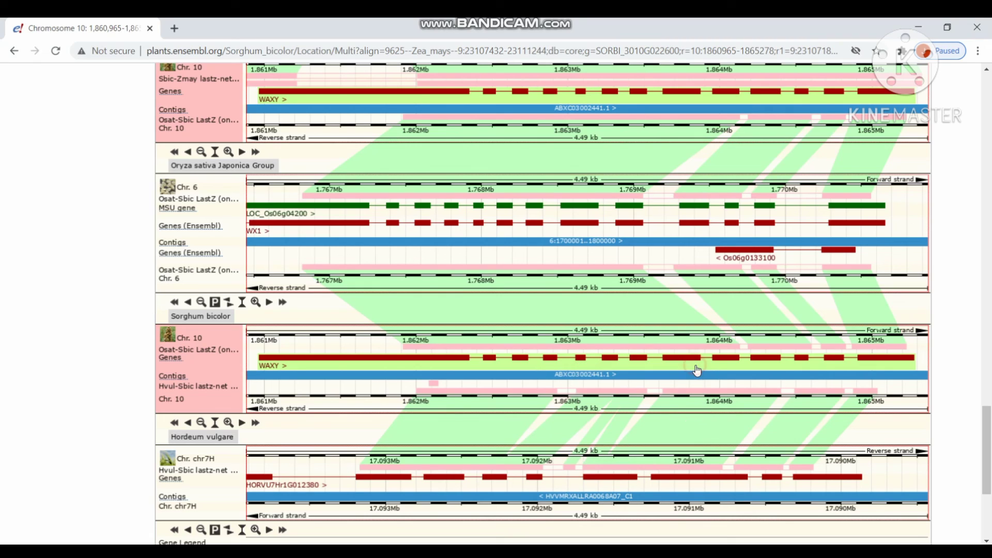
click(564, 224)
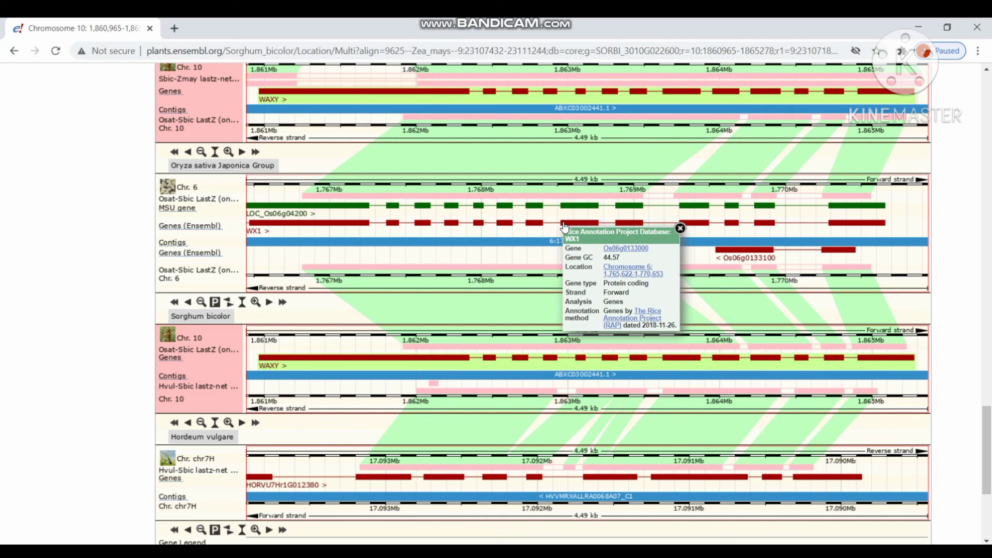
click(680, 229)
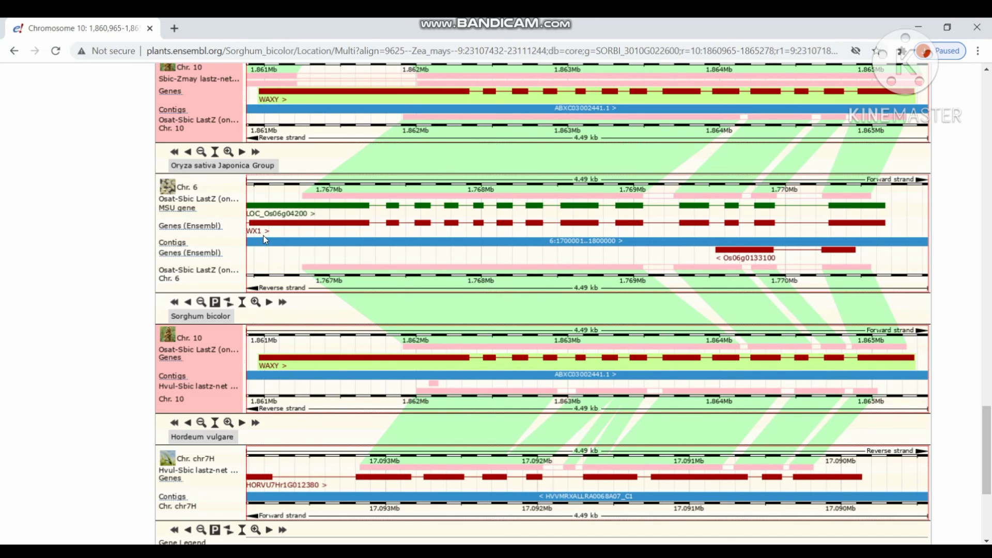
scroll(990, 397, up, 10)
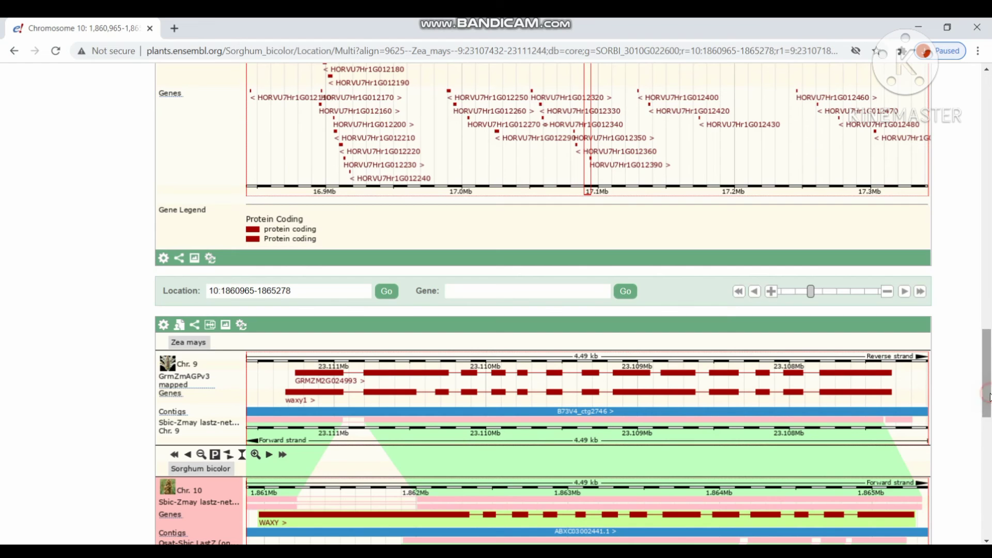
- Open the Variant table for sorghum chromosome 10:1,860,965-1,865,278
scroll(517, 310, up, 20)
click(62, 264)
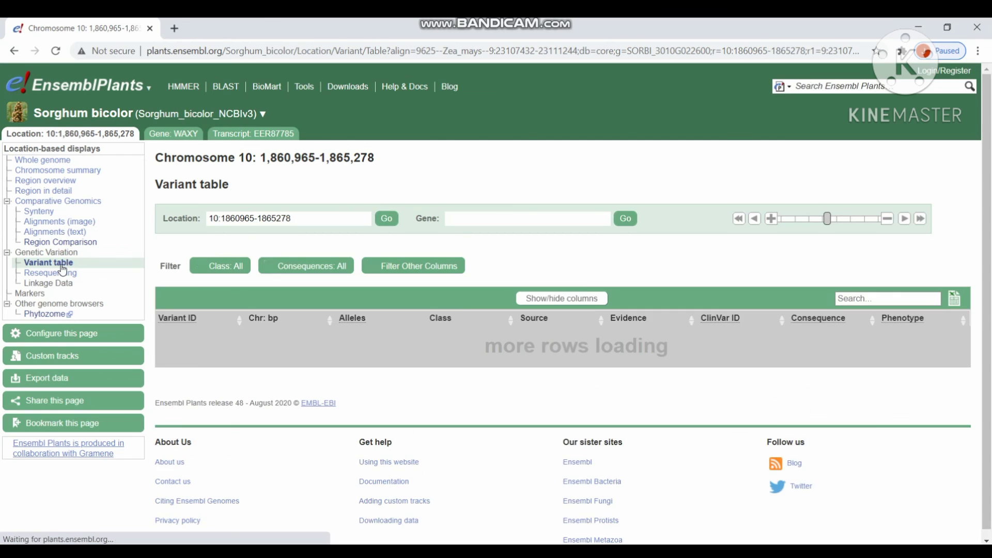